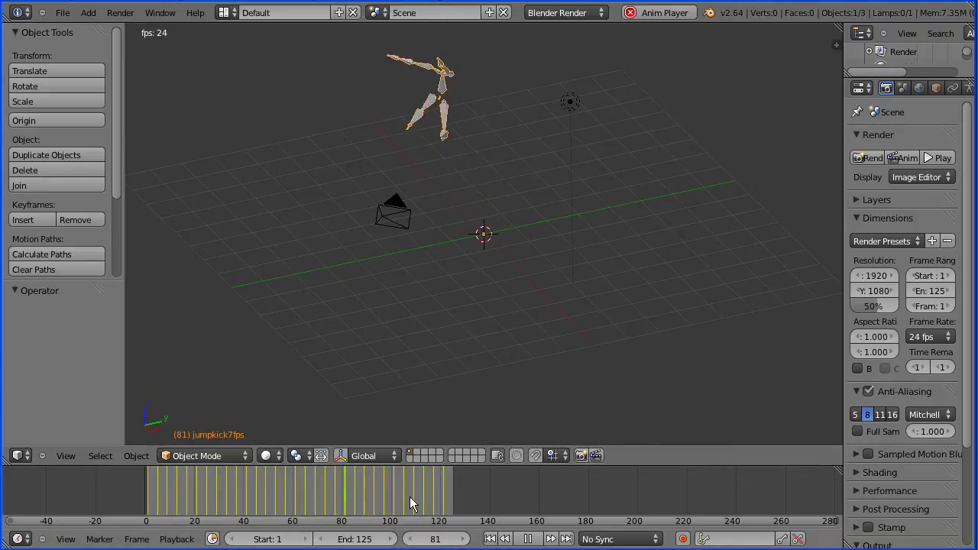
# Play the jump-kick animation from frame 1, then stop playback with Alt+A
pyautogui.click(526, 539)
pyautogui.click(490, 539)
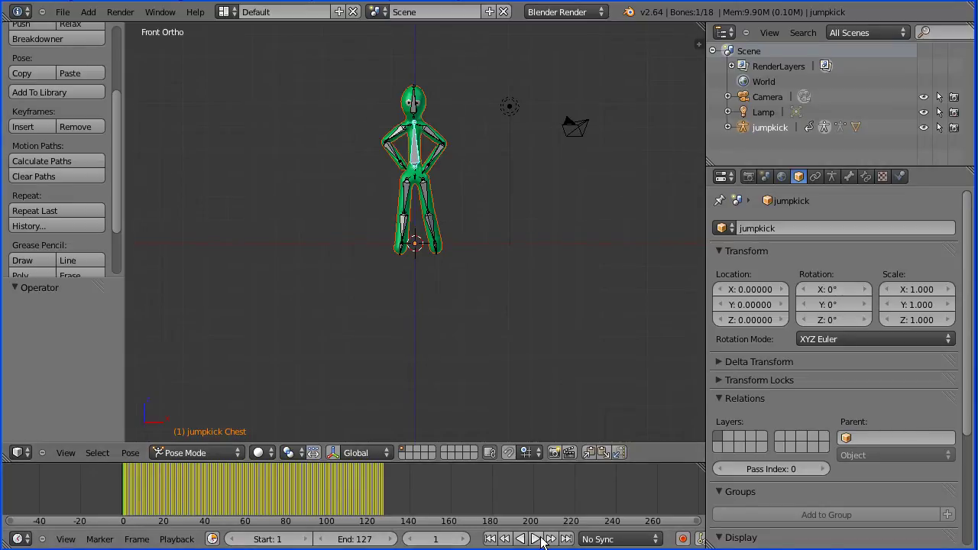
pyautogui.click(536, 539)
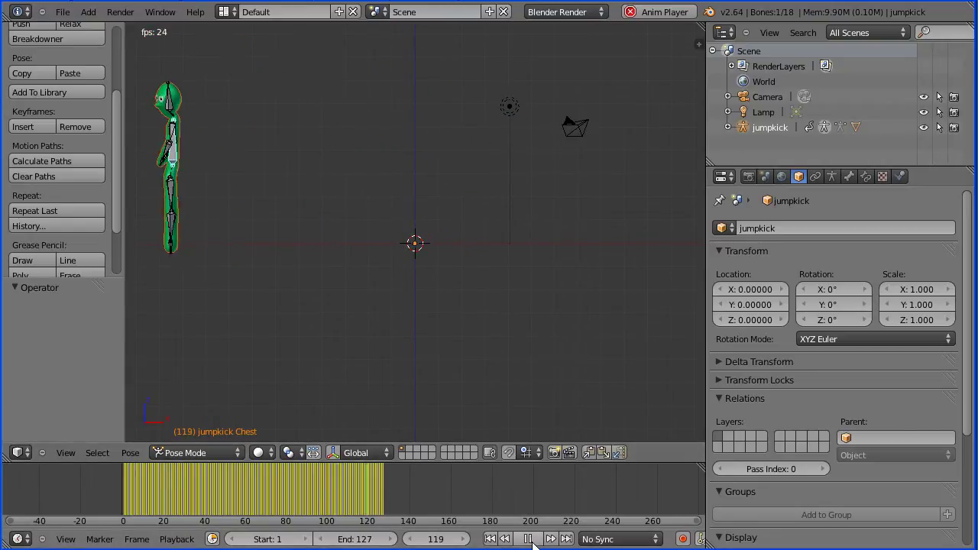
pyautogui.hotkey('alt', 'a')
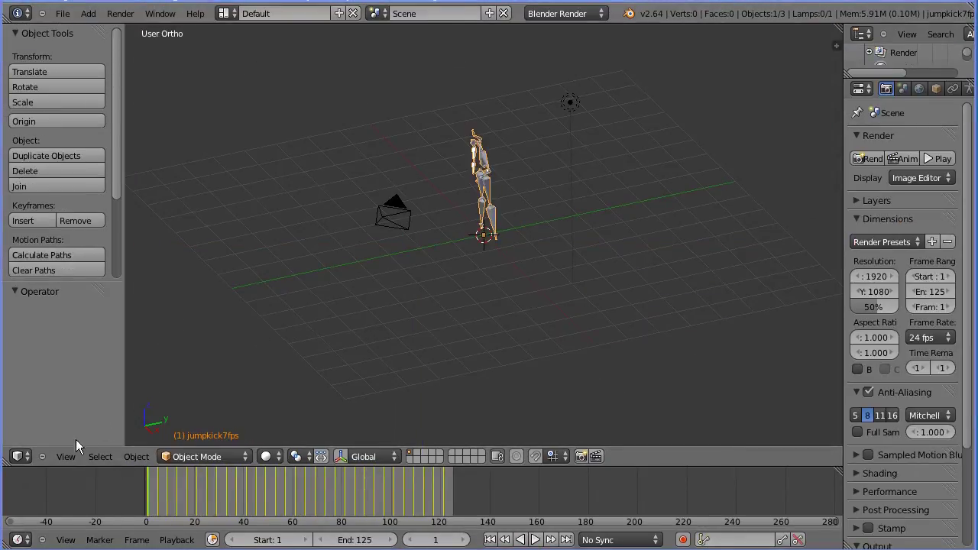
# Switch to front view and put the jumpkick7fps armature into Edit Mode, zoomed in on its bones
pyautogui.click(66, 456)
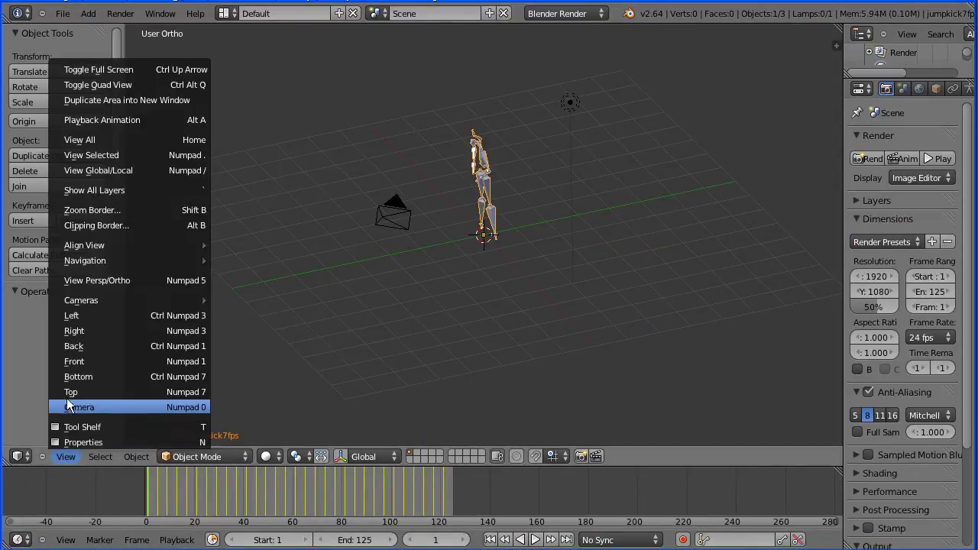
pyautogui.click(161, 363)
pyautogui.click(182, 457)
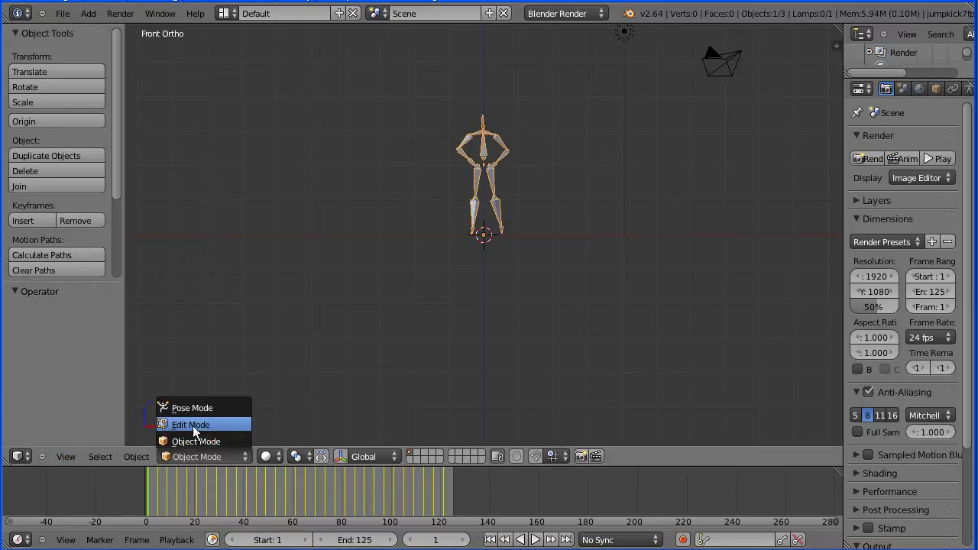
pyautogui.click(223, 425)
pyautogui.scroll(5, 539, 382)
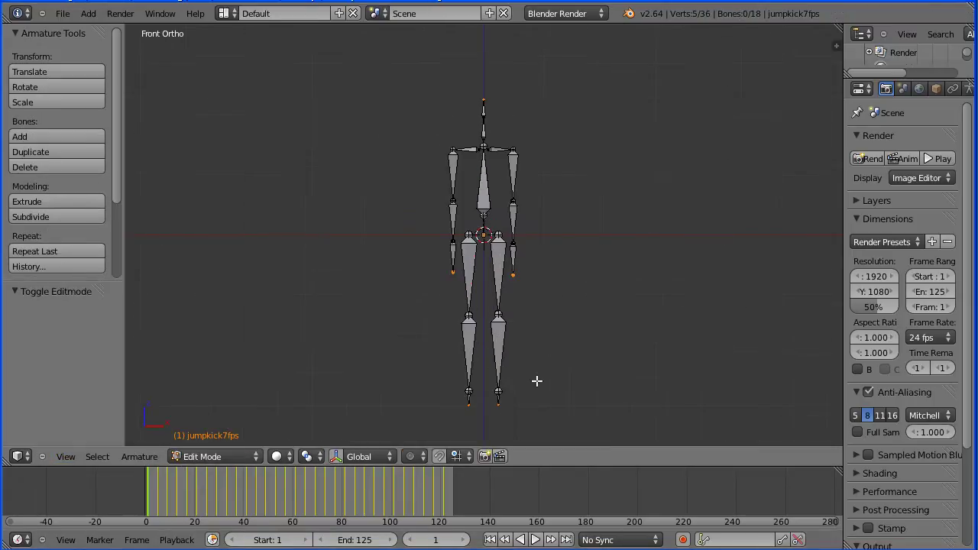
pyautogui.scroll(1, 536, 380)
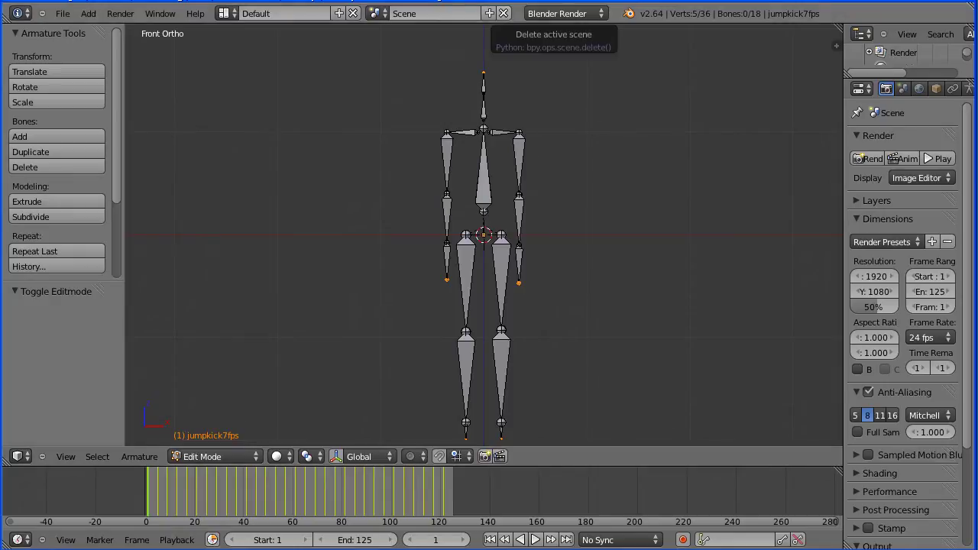
# Open the recent green character rig file
pyautogui.click(63, 13)
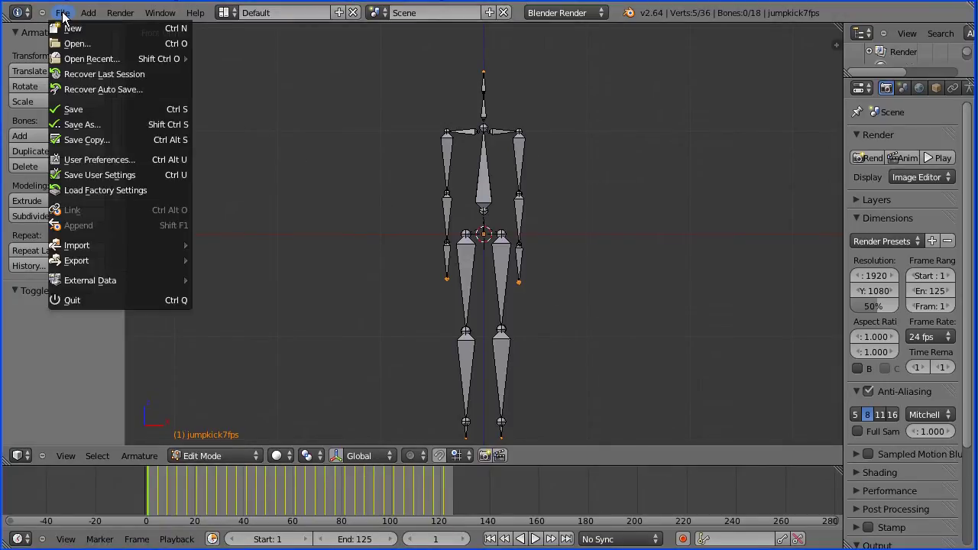
pyautogui.moveTo(94, 58)
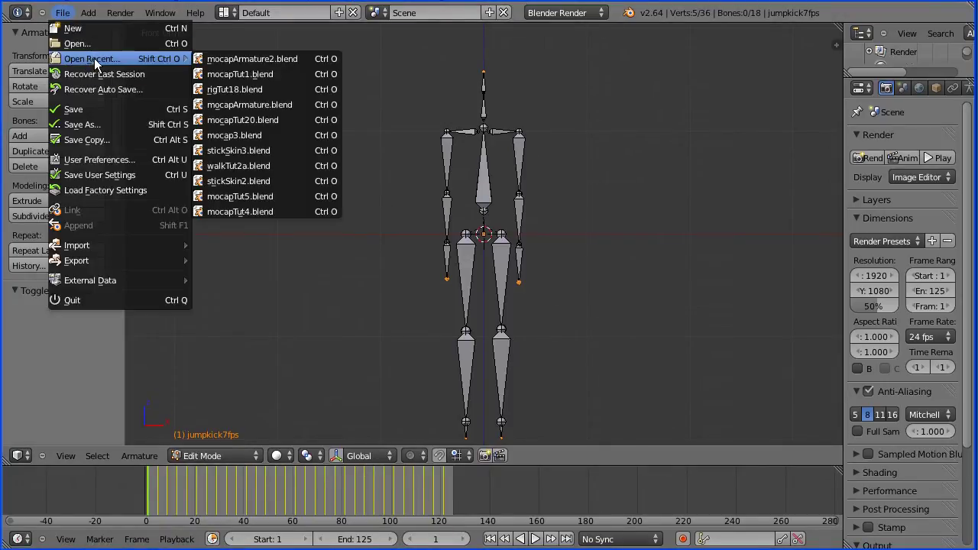
pyautogui.click(273, 91)
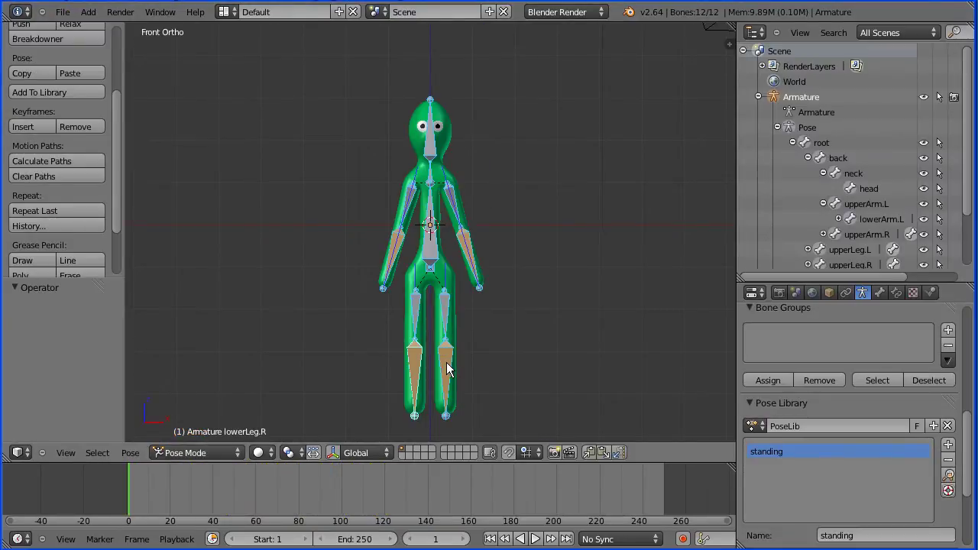
# Move both forearm bones in Pose Mode, undo the left move, then select the Cube mesh in Object Mode
pyautogui.rightClick(397, 260)
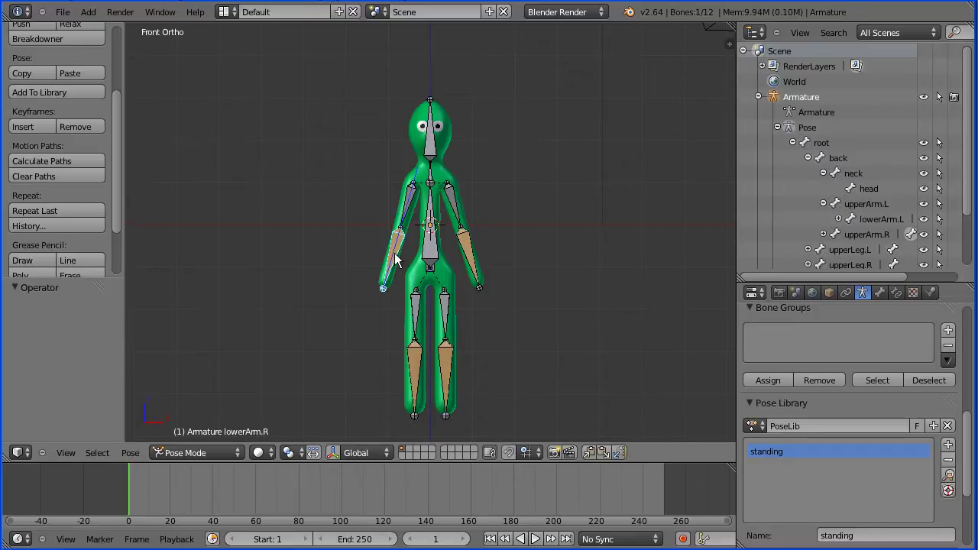
pyautogui.press('g')
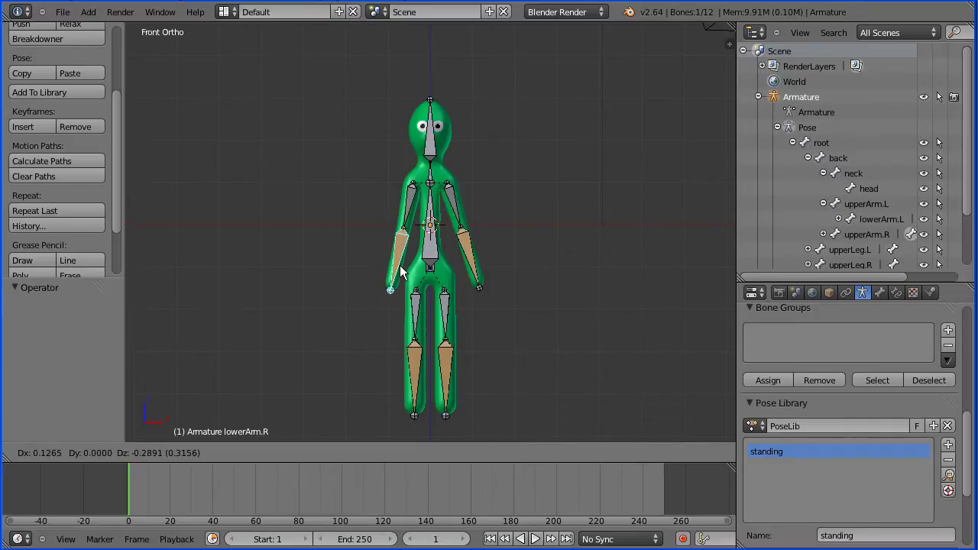
pyautogui.click(407, 275)
pyautogui.rightClick(468, 250)
pyautogui.press('g')
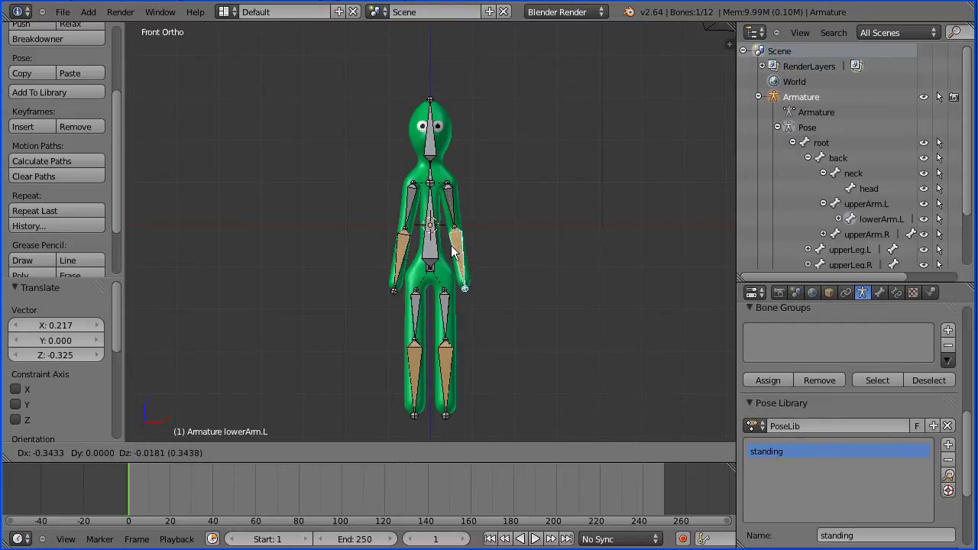
pyautogui.click(451, 253)
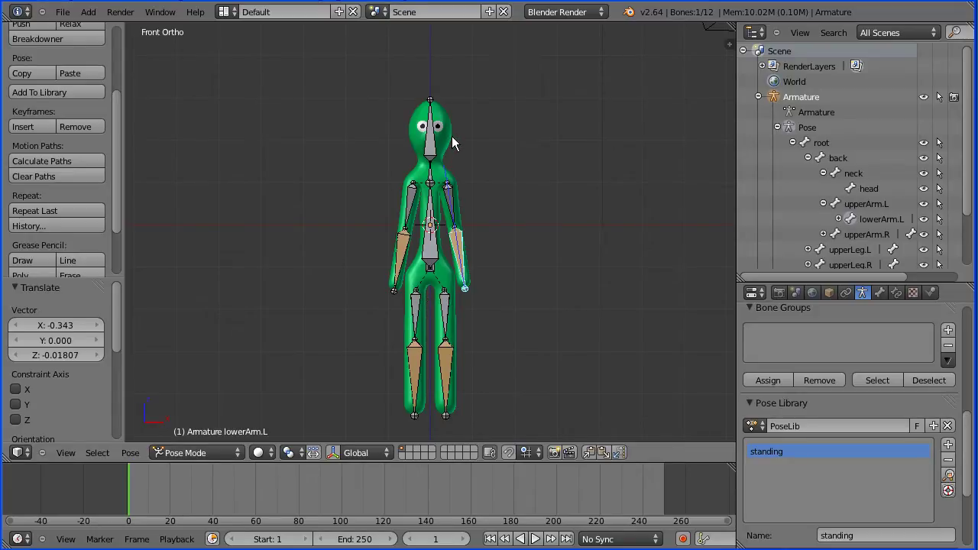
pyautogui.hotkey('ctrl', 'z')
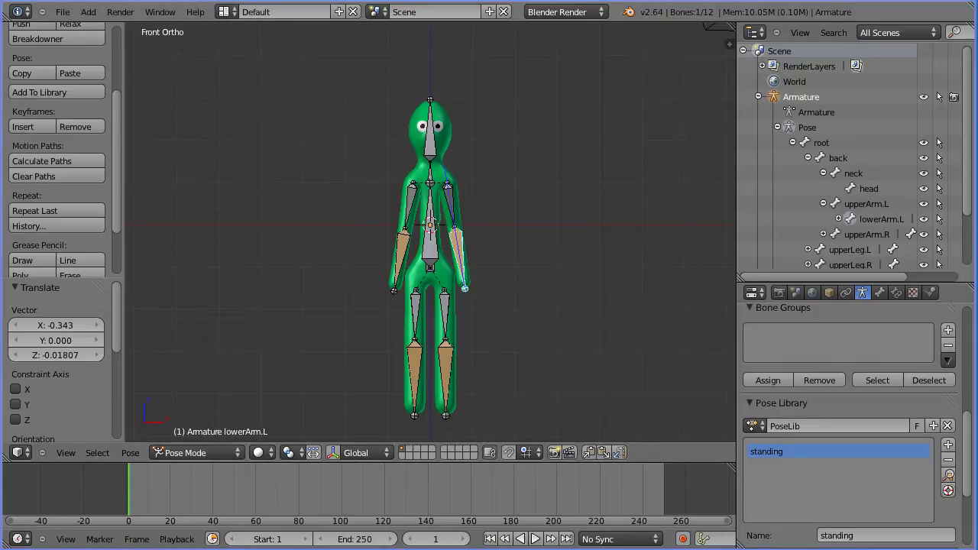
pyautogui.hotkey('ctrl', 'Tab')
pyautogui.rightClick(453, 137)
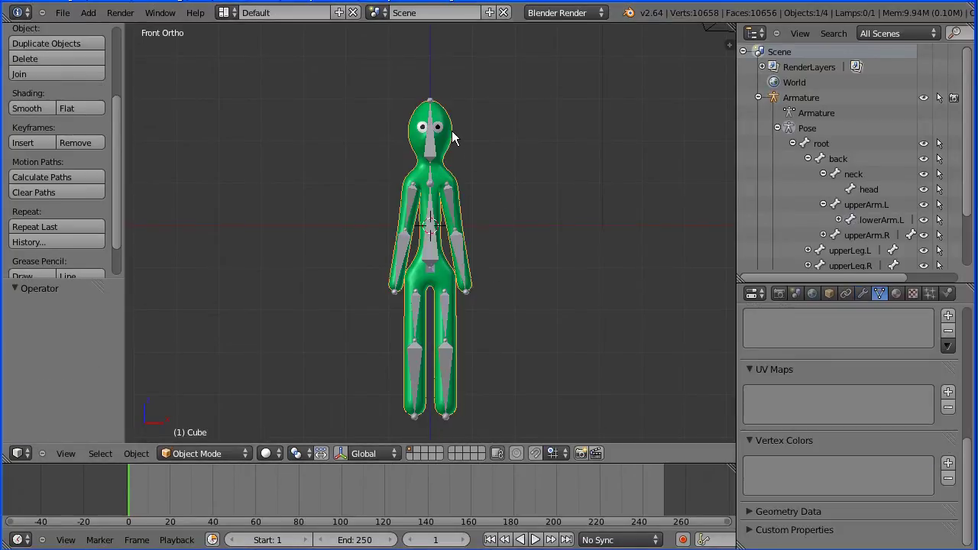
# Apply the Cube's Armature modifier to make the deformation permanent
pyautogui.click(864, 294)
pyautogui.moveTo(855, 282); pyautogui.dragTo(854, 162)
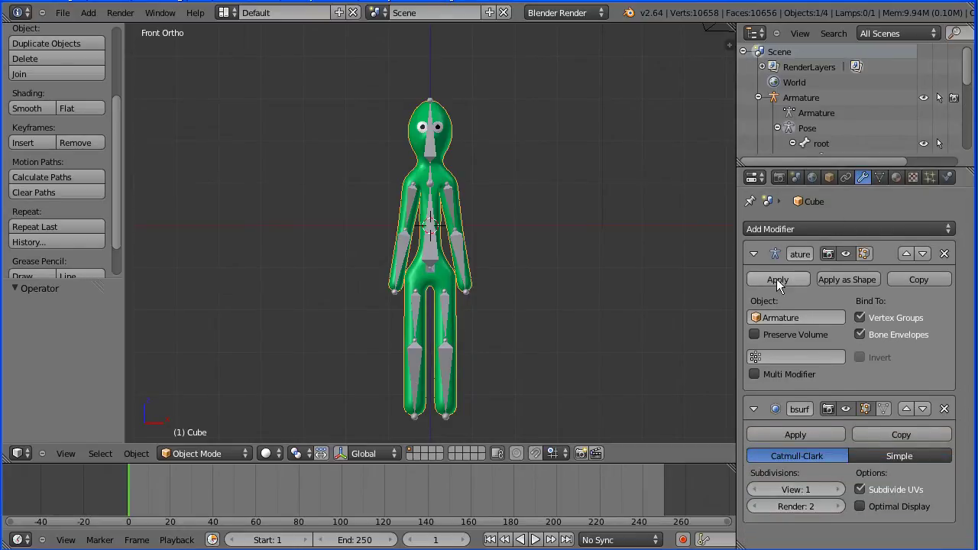
pyautogui.moveTo(736, 279); pyautogui.dragTo(705, 279)
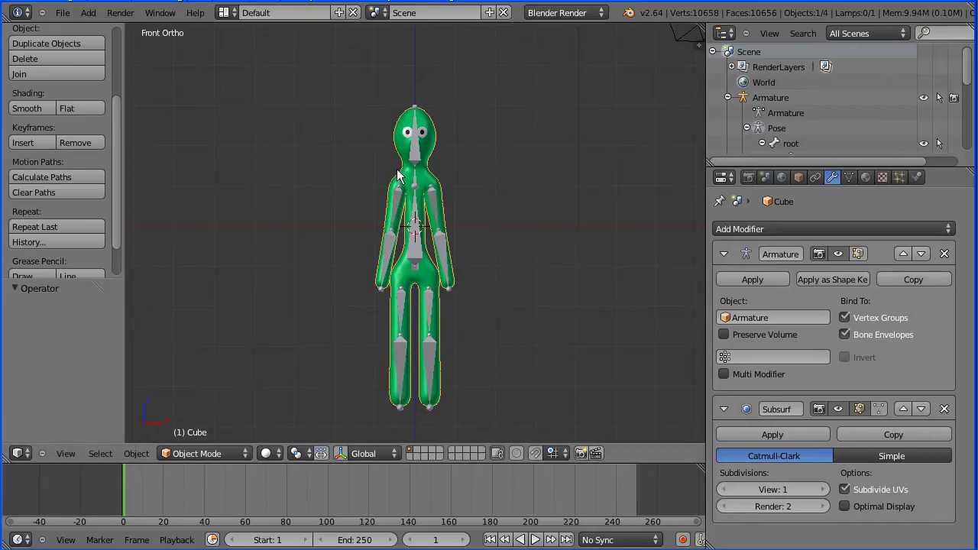
pyautogui.click(749, 279)
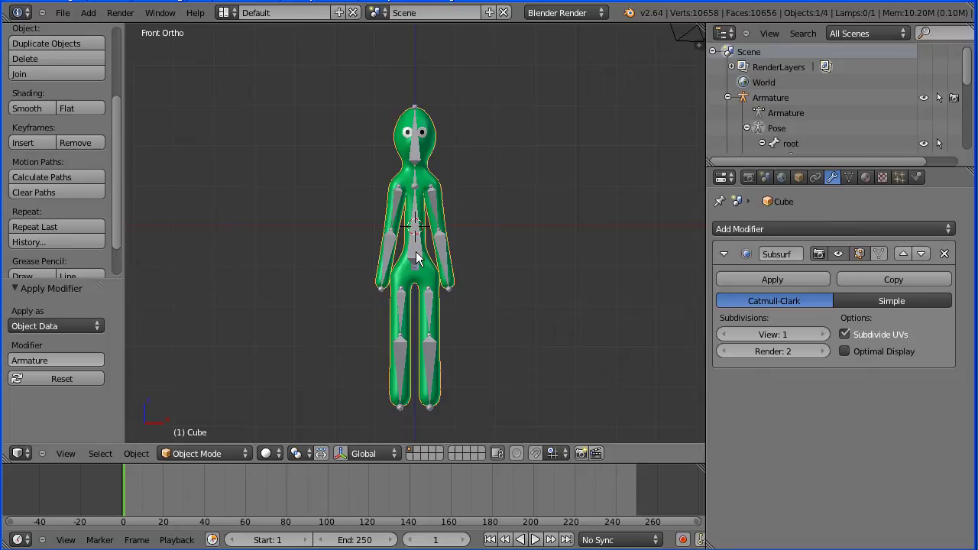
# Select the armature, switch it to Object Mode and delete it
pyautogui.rightClick(416, 258)
pyautogui.click(199, 452)
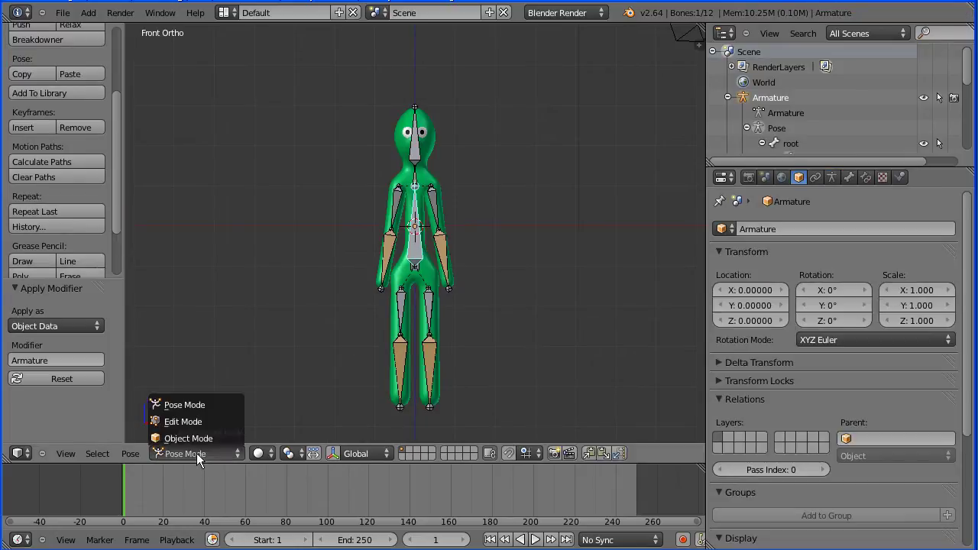
pyautogui.click(198, 440)
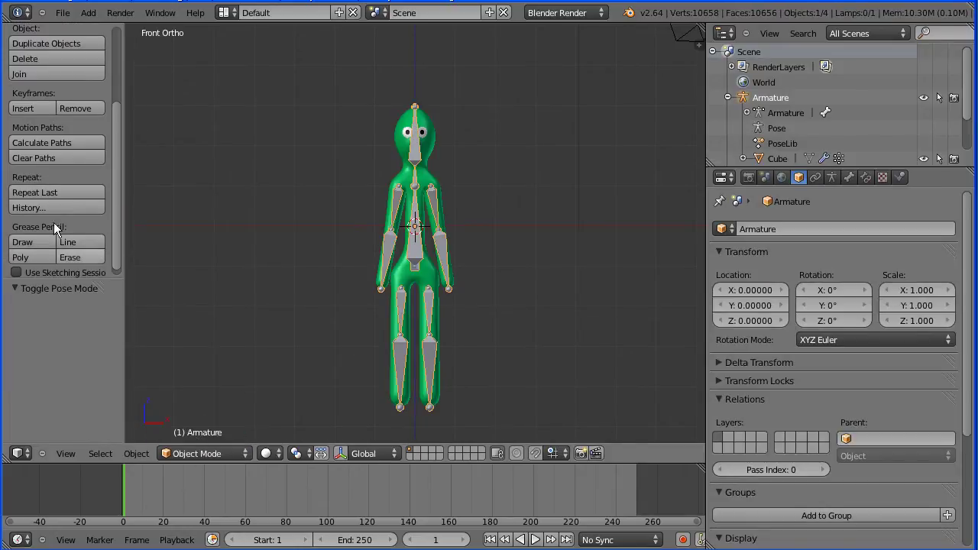
pyautogui.click(61, 58)
pyautogui.click(61, 59)
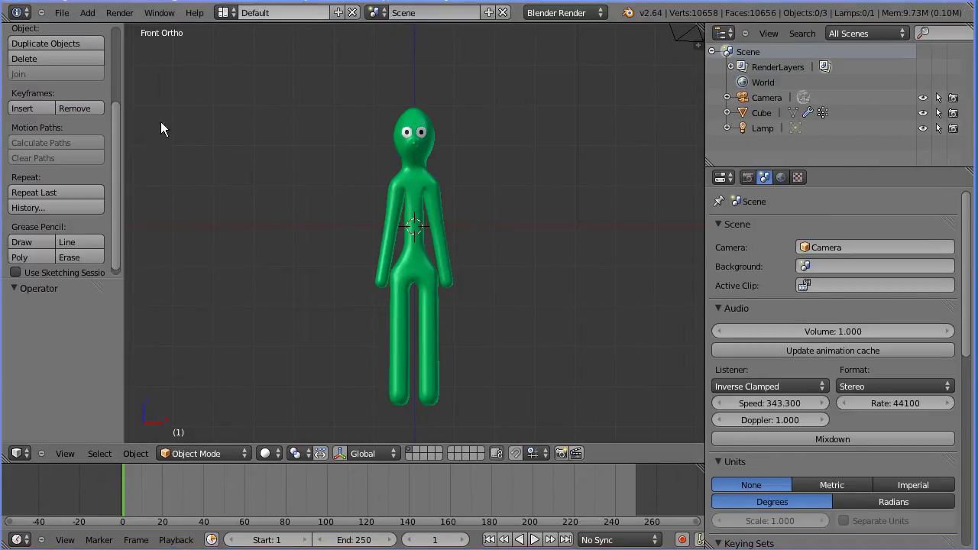
# Import jumpkick.bvh from the jumpKick folder as a motion capture armature at scale 0.1
pyautogui.click(62, 13)
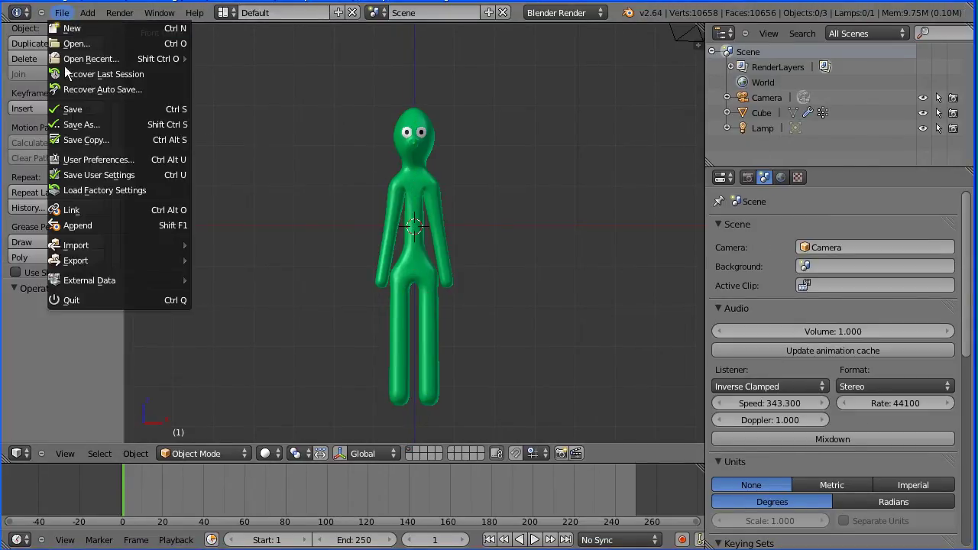
pyautogui.moveTo(84, 247)
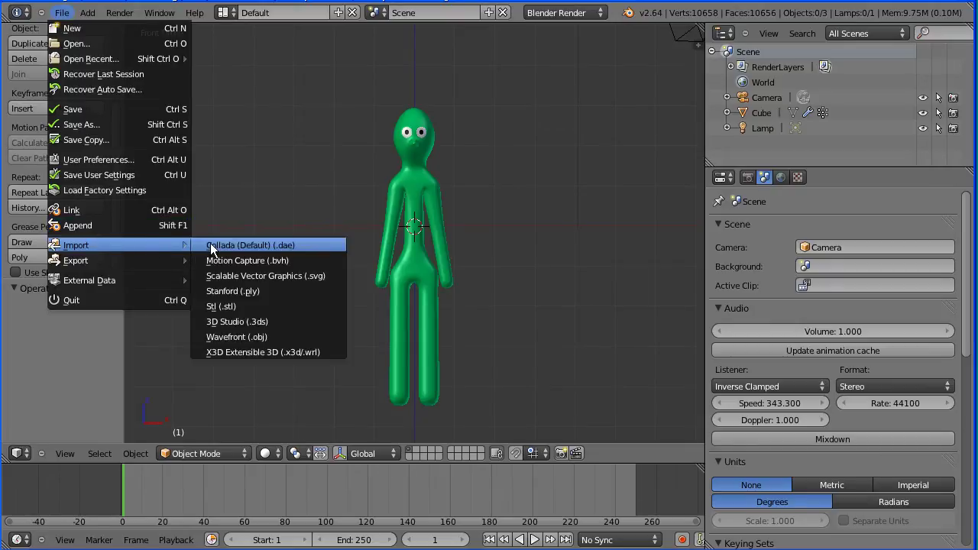
pyautogui.click(320, 260)
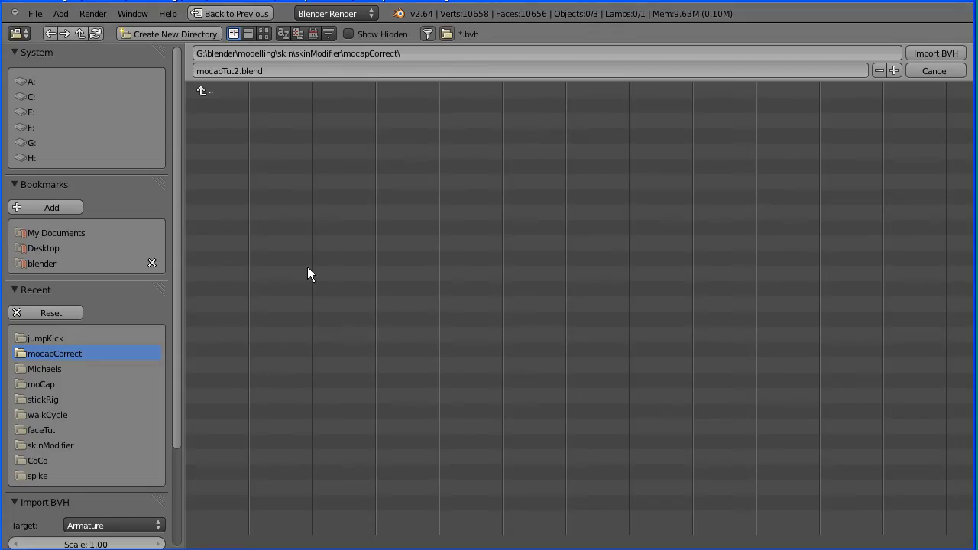
pyautogui.click(52, 338)
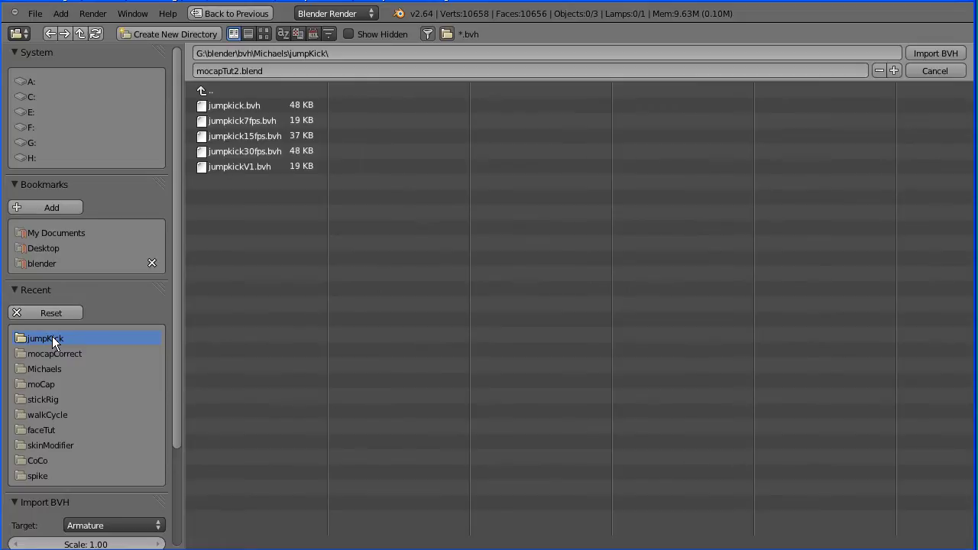
pyautogui.click(248, 106)
pyautogui.scroll(-4, 174, 448)
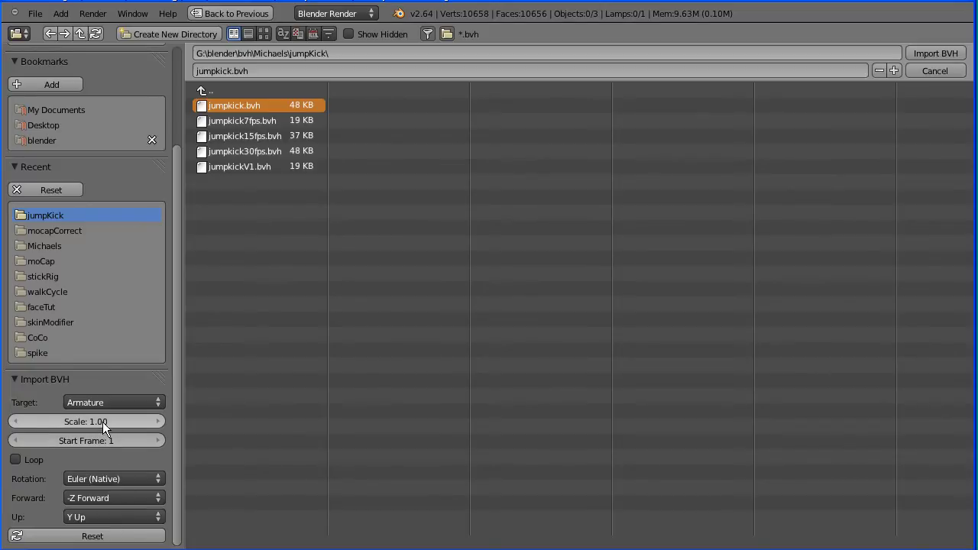
pyautogui.click(102, 422)
pyautogui.press('BackSpace')
pyautogui.write('.1')
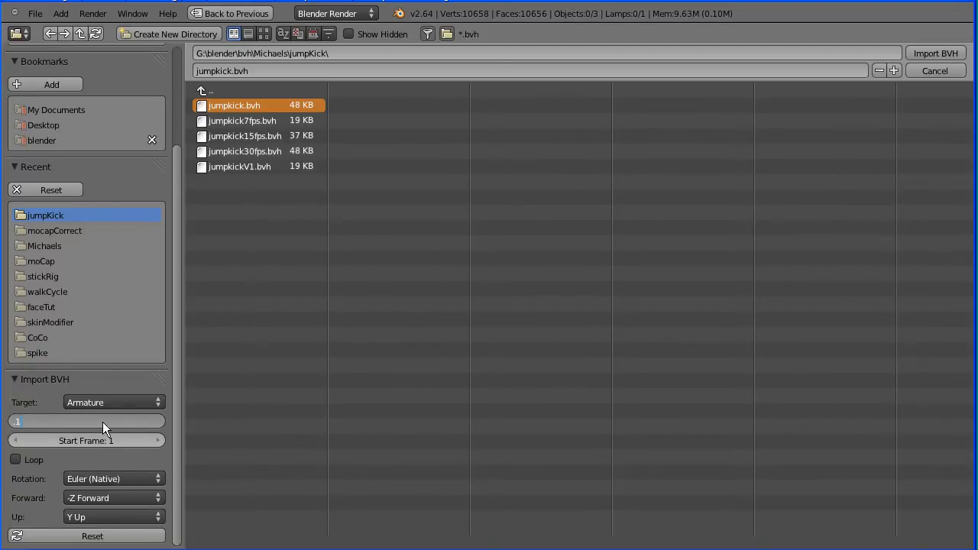
pyautogui.click(935, 55)
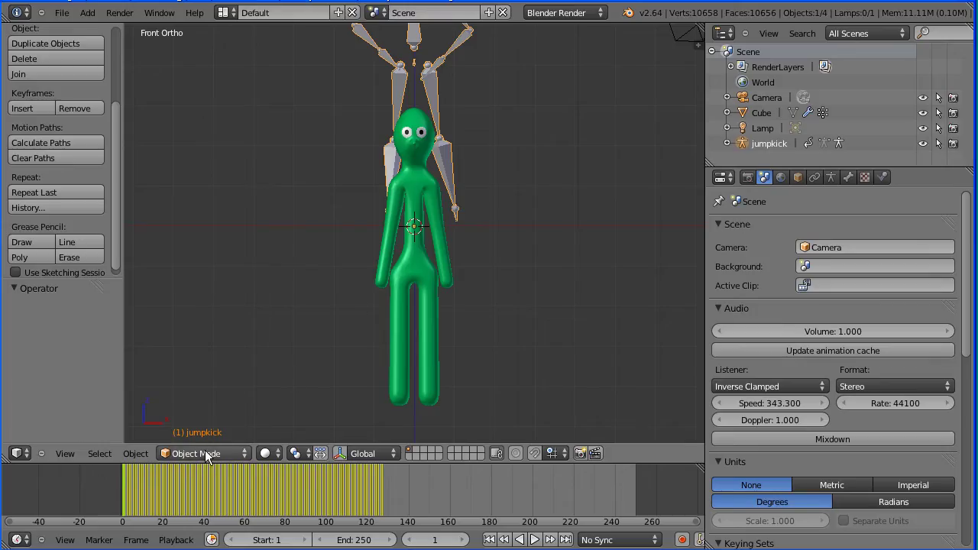
# Put the jumpkick armature in Edit Mode and enable X-Ray so bones show through the mesh
pyautogui.click(214, 445)
pyautogui.click(213, 421)
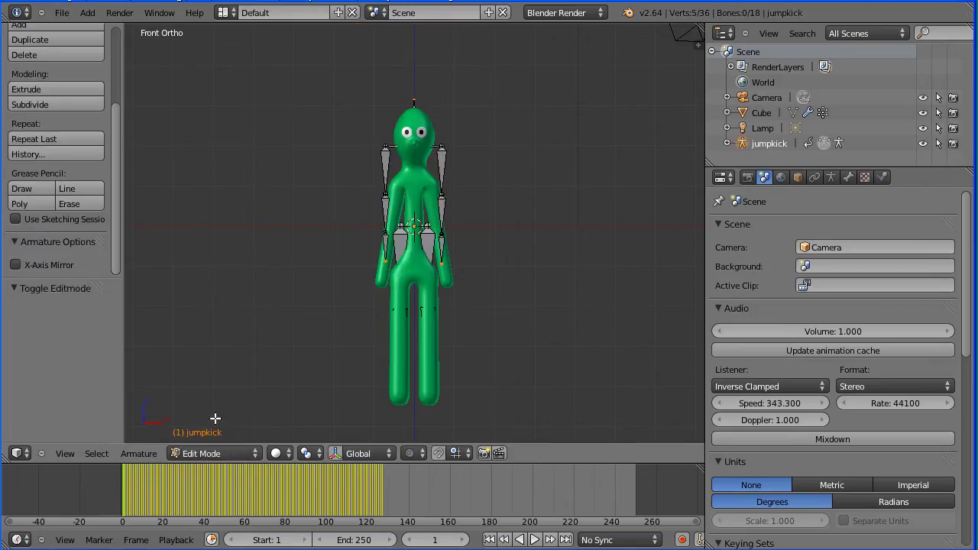
pyautogui.click(831, 177)
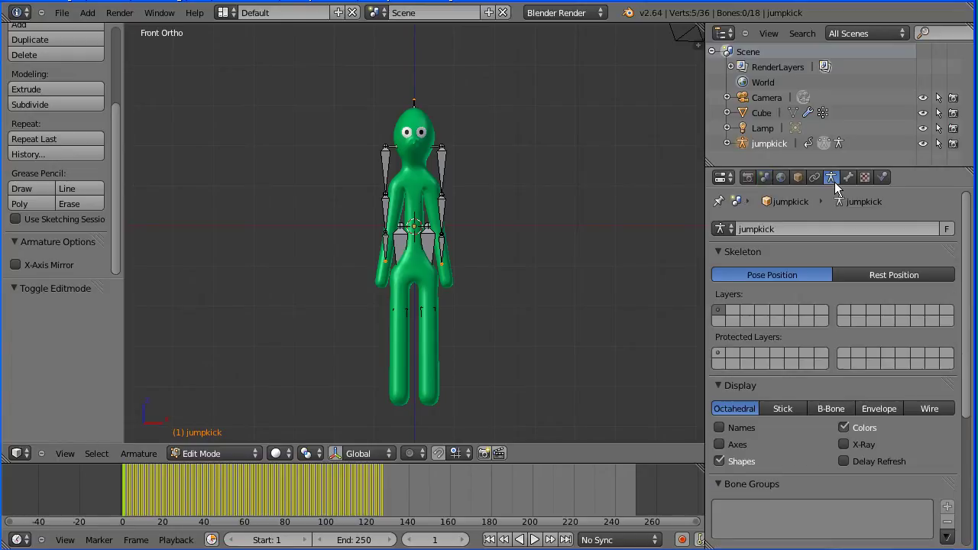
pyautogui.click(844, 444)
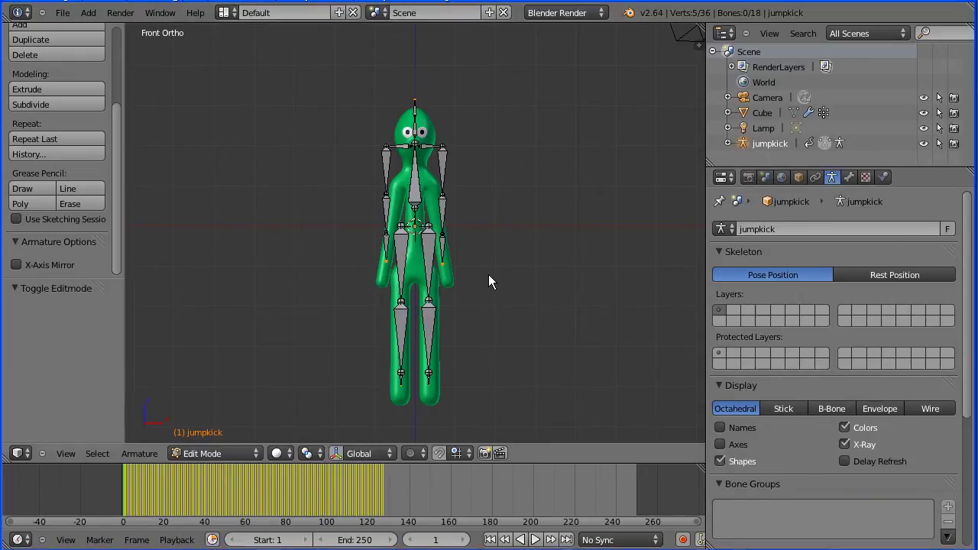
# Move all bones 1.255 along Z and scale them to 1.208 along Z to fit the body
pyautogui.press('a')
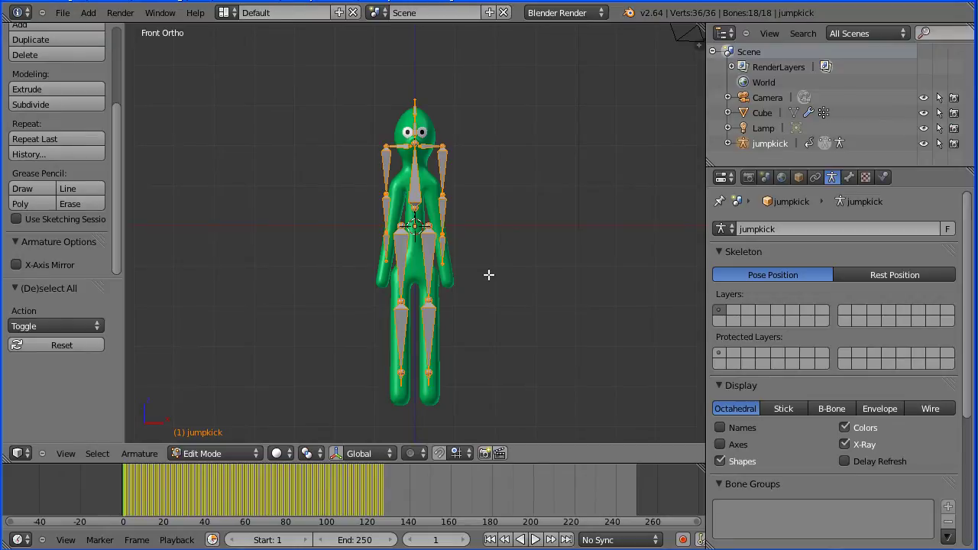
pyautogui.press('g')
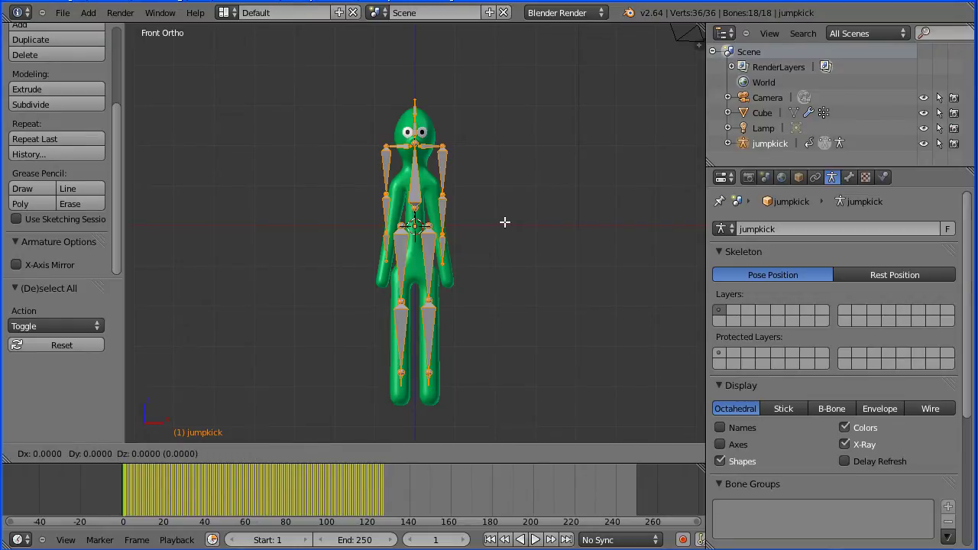
pyautogui.press('z')
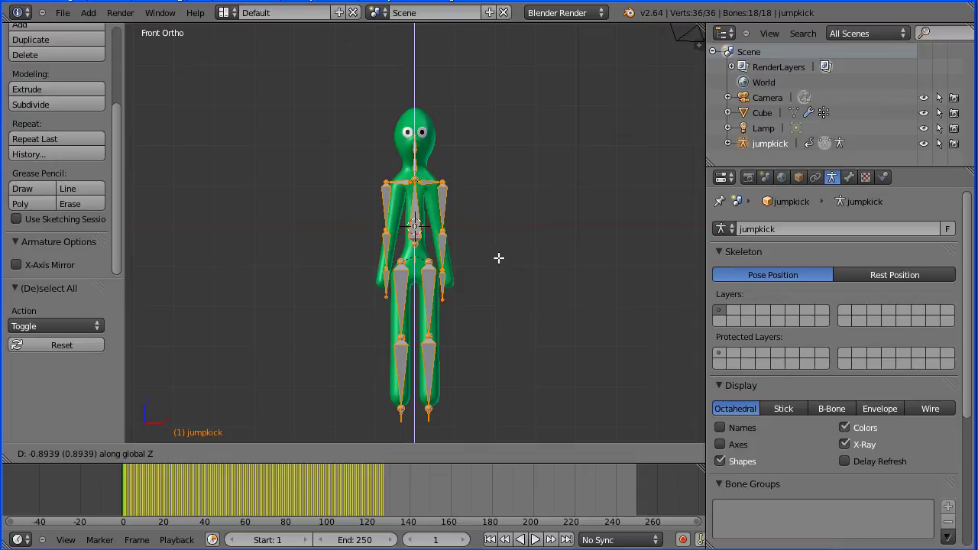
pyautogui.click(500, 274)
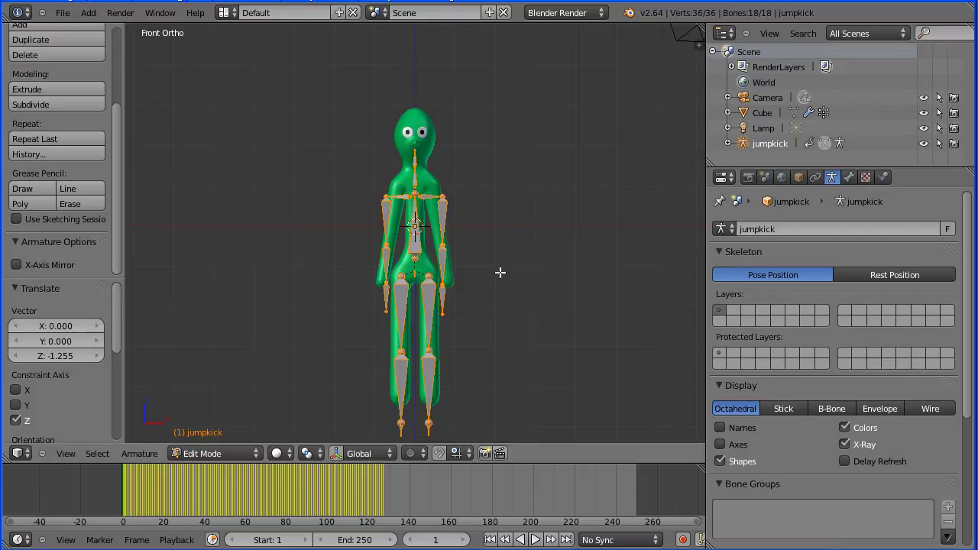
pyautogui.press('s')
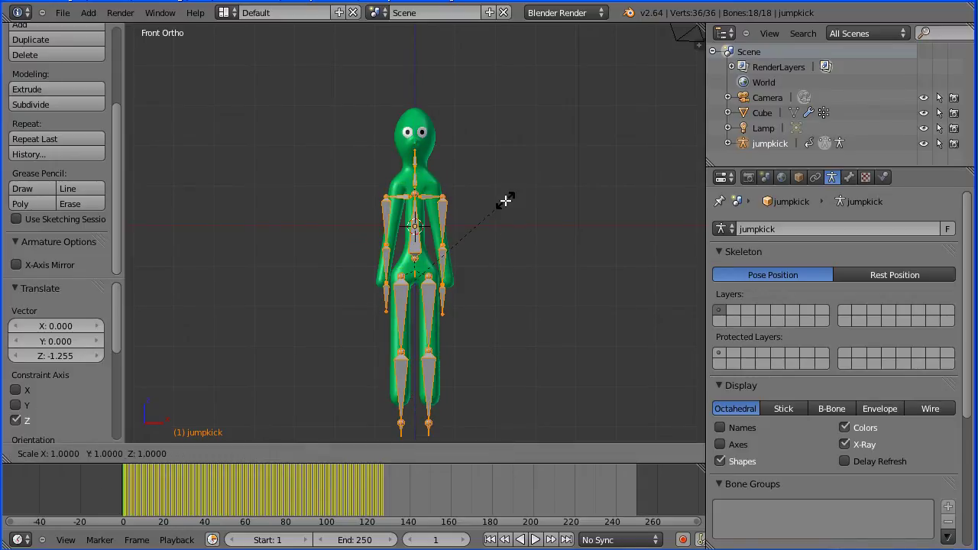
pyautogui.press('z')
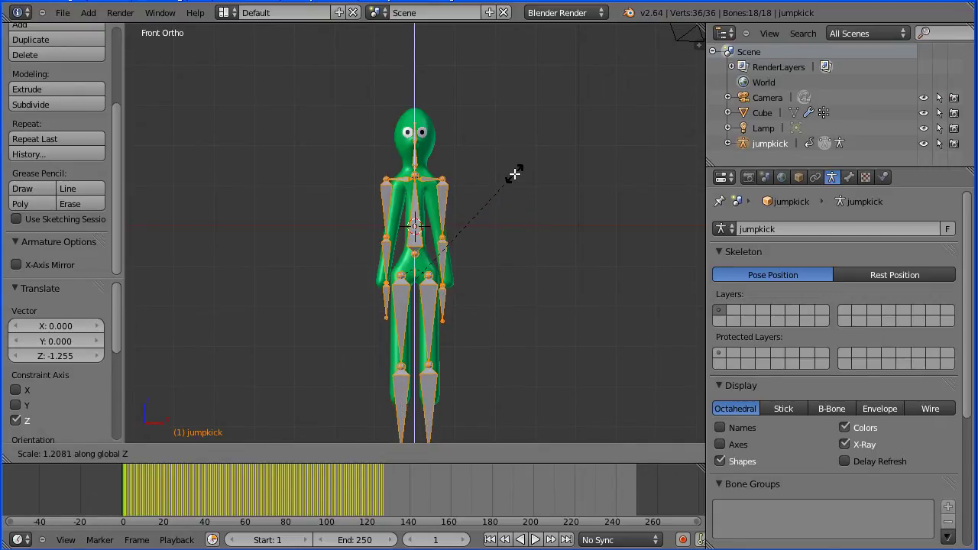
pyautogui.click(514, 175)
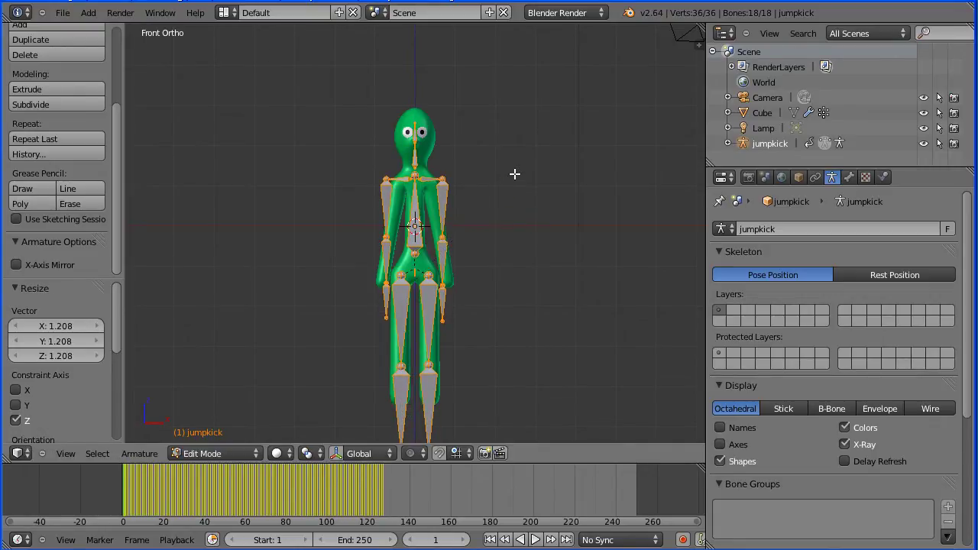
# Enable X-Axis Mirror and test-move the LeftHand bone, then undo the move
pyautogui.click(16, 266)
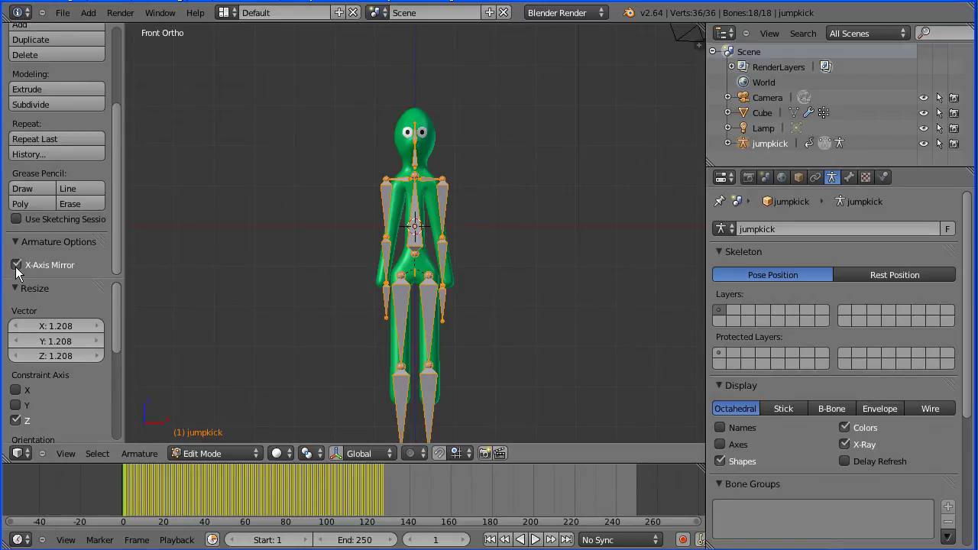
pyautogui.rightClick(441, 305)
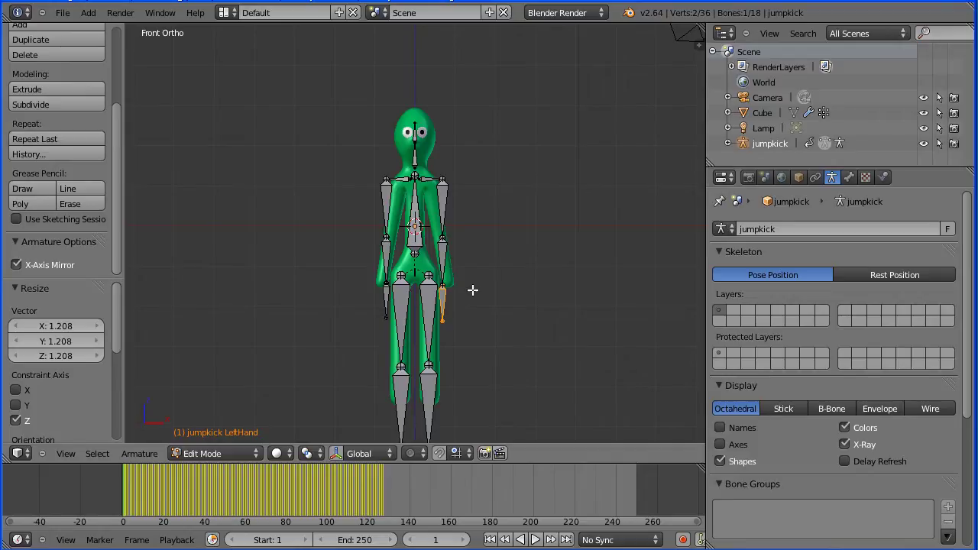
pyautogui.press('g')
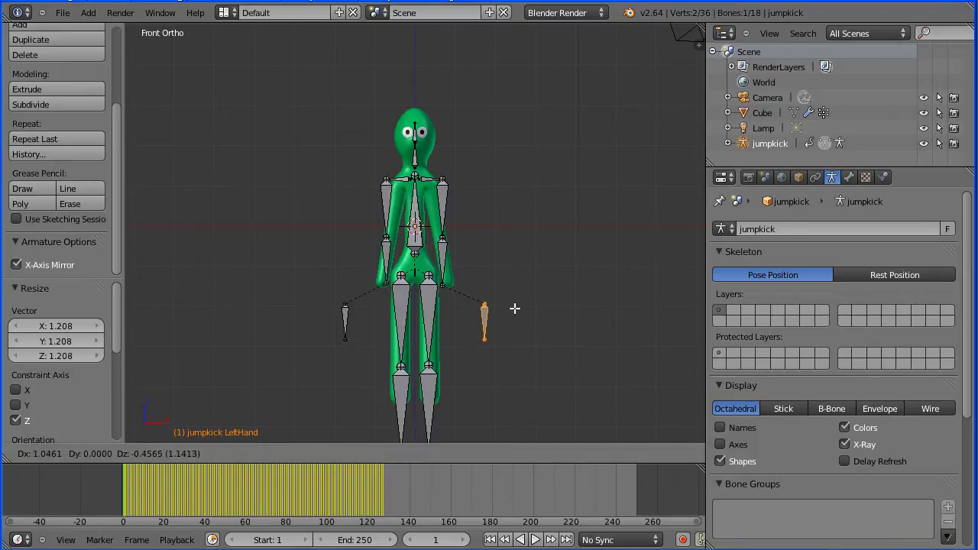
pyautogui.click(514, 308)
pyautogui.hotkey('ctrl', 'z')
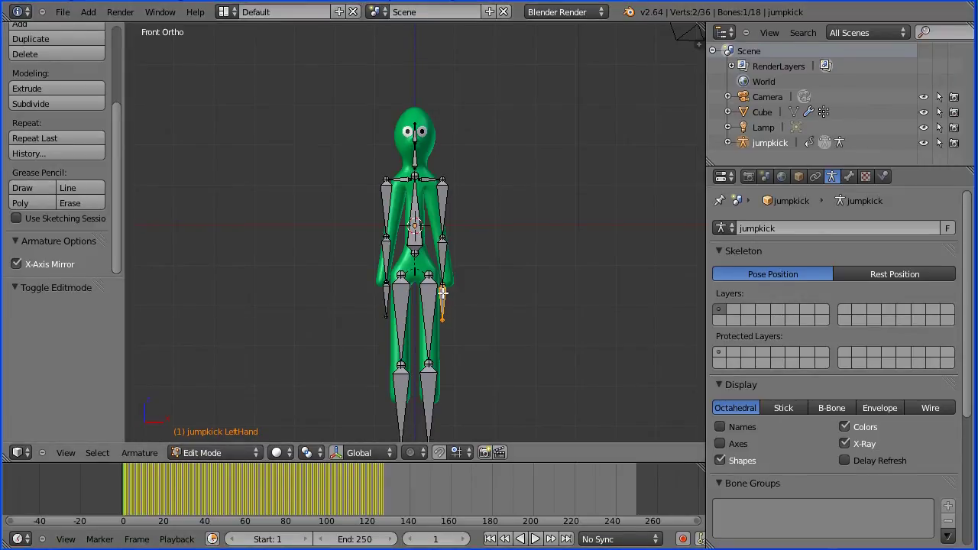
# Connect the arm chain: LeftHand to LeftLowArm, LeftLowArm to LeftUpArm, LeftUpArm to LeftCollar
pyautogui.keyDown('shift'); pyautogui.rightClick(442, 253); pyautogui.keyUp('shift')
pyautogui.hotkey('ctrl', 'p')
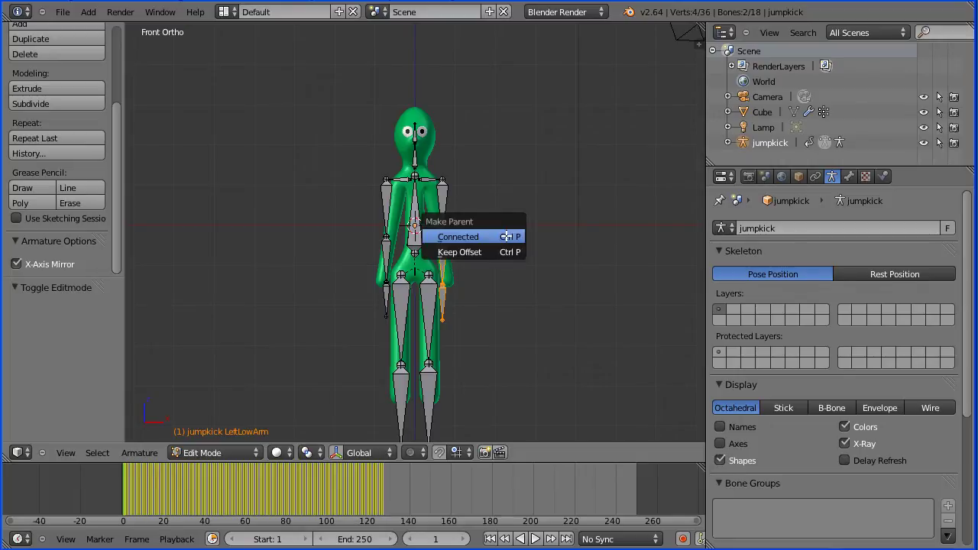
pyautogui.click(489, 236)
pyautogui.rightClick(445, 249)
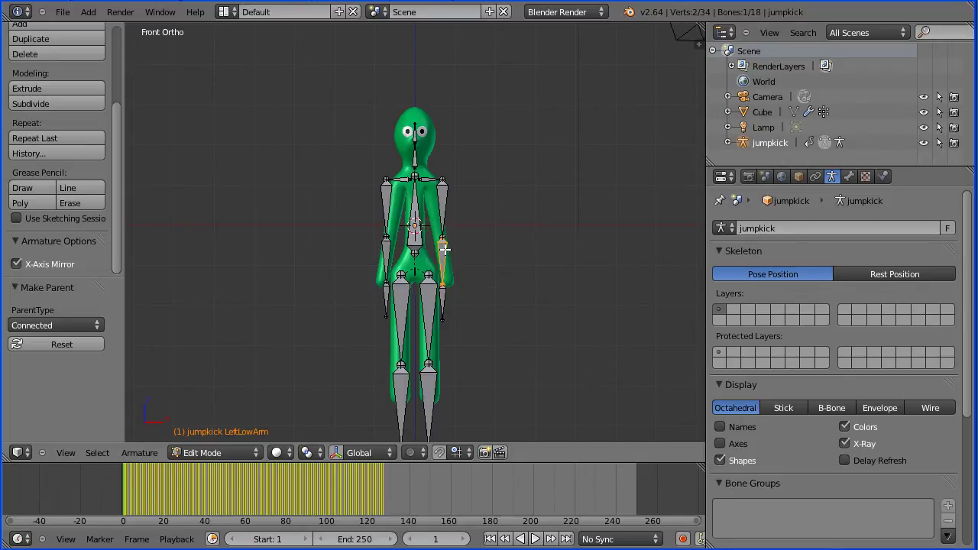
pyautogui.keyDown('shift'); pyautogui.rightClick(444, 196); pyautogui.keyUp('shift')
pyautogui.hotkey('ctrl', 'p')
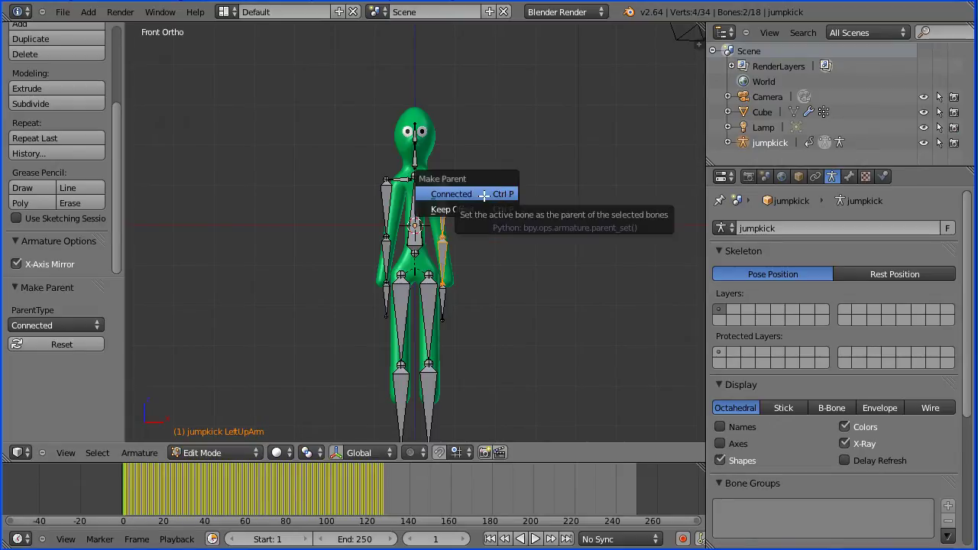
pyautogui.click(482, 194)
pyautogui.rightClick(441, 201)
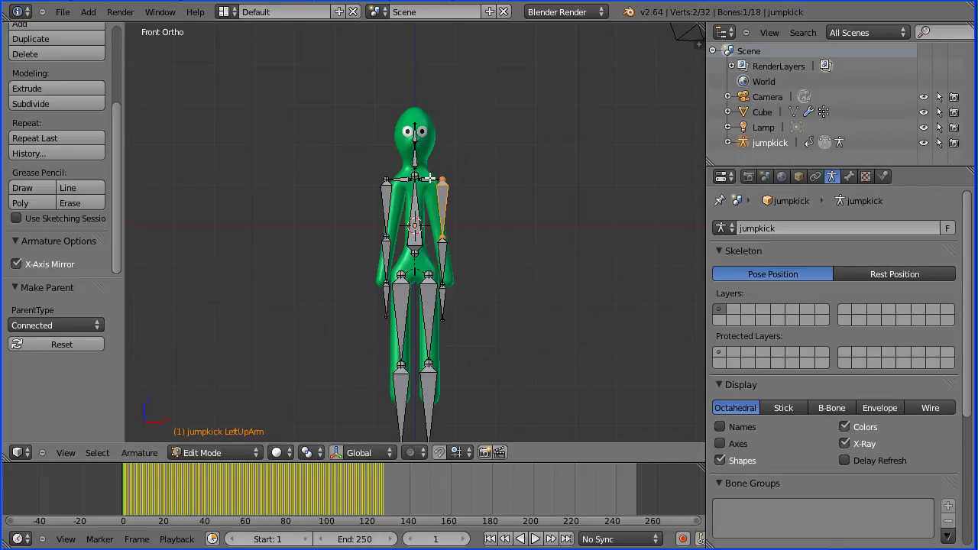
pyautogui.keyDown('shift'); pyautogui.rightClick(430, 180); pyautogui.keyUp('shift')
pyautogui.hotkey('ctrl', 'p')
pyautogui.click(539, 181)
pyautogui.press('Tab')
pyautogui.press('Tab')
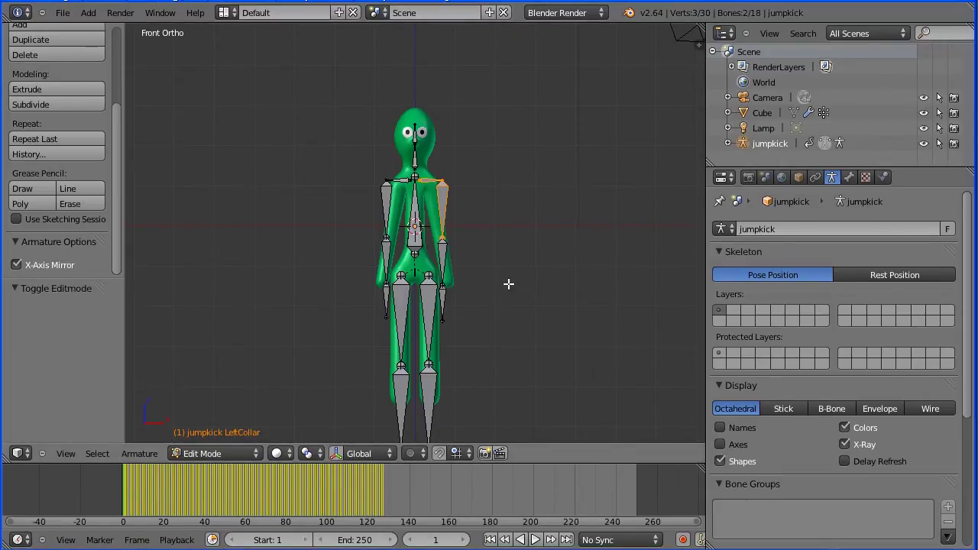
# Connect the leg chain: LeftFoot to LeftLowLeg, and LeftLowLeg to LeftUpLeg
pyautogui.keyDown('shift'); pyautogui.scroll(-2, 511, 284); pyautogui.keyUp('shift')
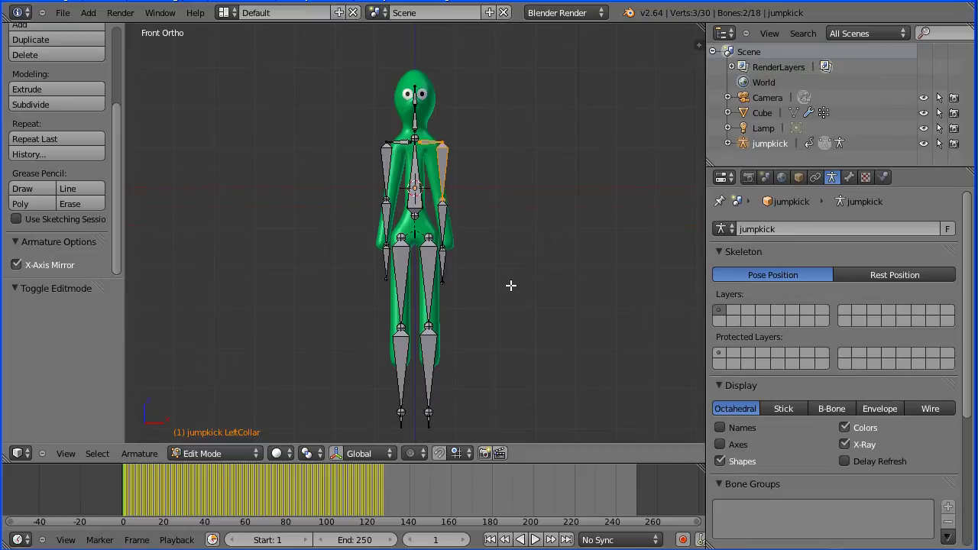
pyautogui.rightClick(428, 419)
pyautogui.keyDown('shift'); pyautogui.rightClick(429, 360); pyautogui.keyUp('shift')
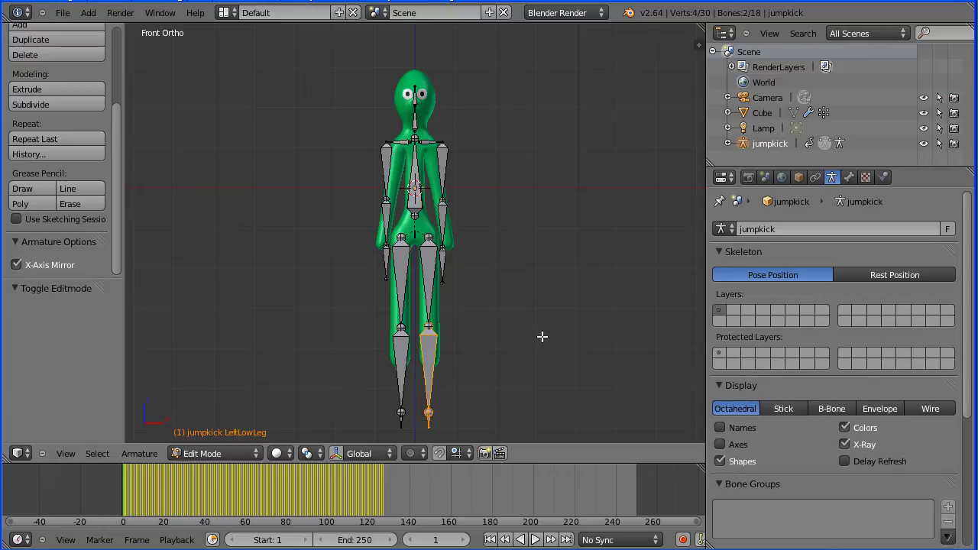
pyautogui.hotkey('ctrl', 'p')
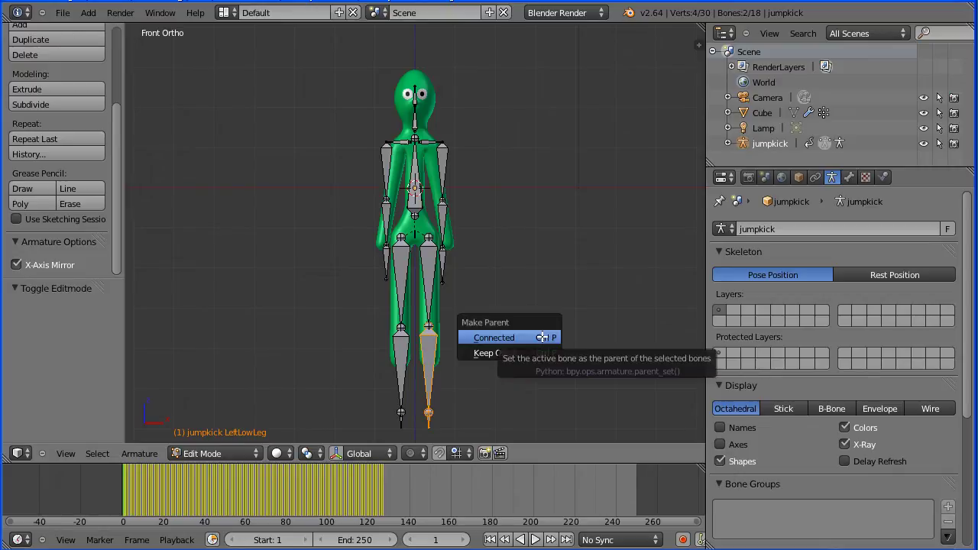
pyautogui.click(530, 337)
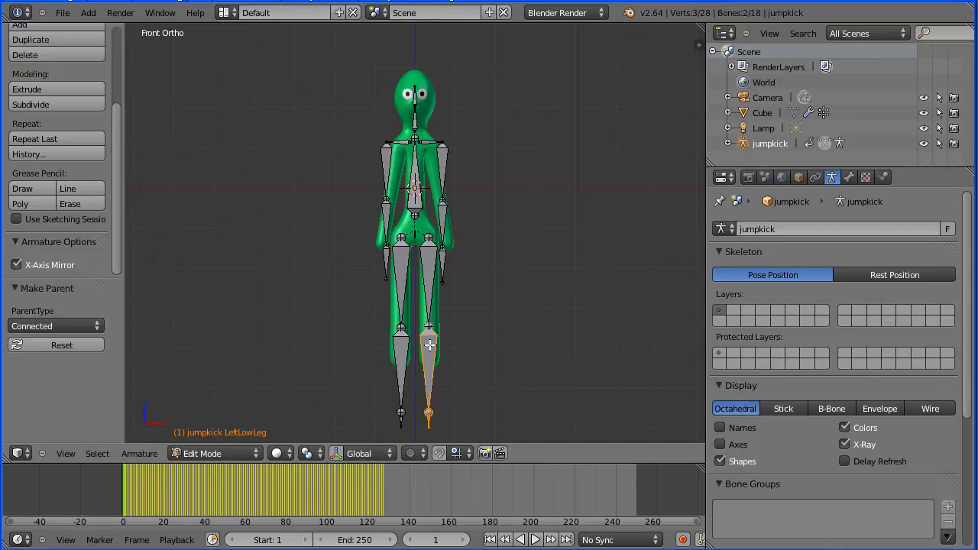
pyautogui.keyDown('shift'); pyautogui.rightClick(432, 286); pyautogui.keyUp('shift')
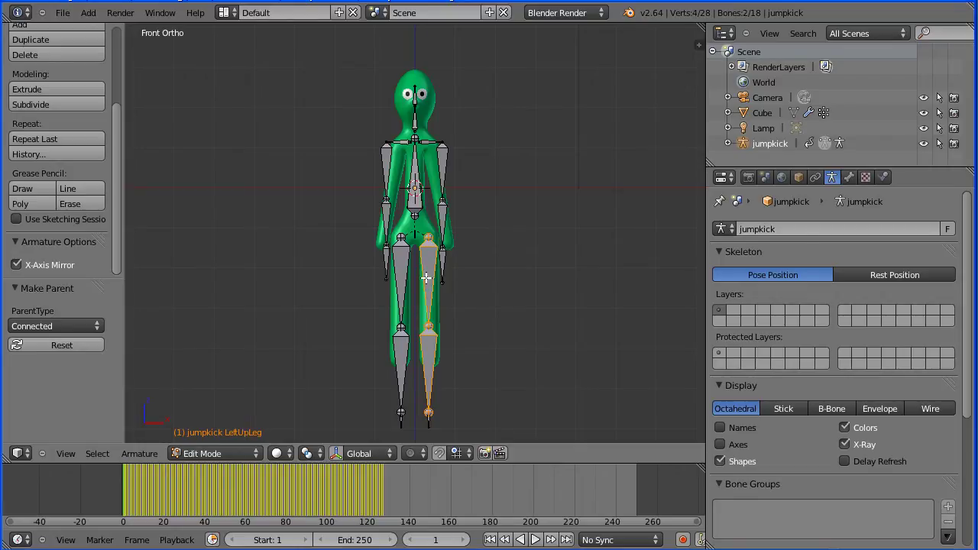
pyautogui.hotkey('ctrl', 'p')
pyautogui.click(538, 281)
# Connect the Head bone to the Neck bone and refresh Edit Mode
pyautogui.rightClick(415, 95)
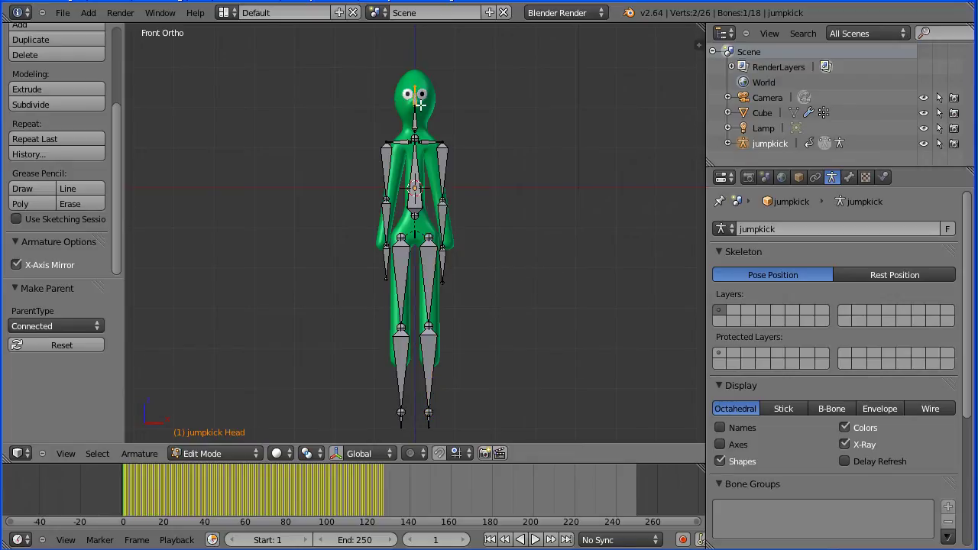
pyautogui.keyDown('shift'); pyautogui.rightClick(415, 118); pyautogui.keyUp('shift')
pyautogui.hotkey('ctrl', 'p')
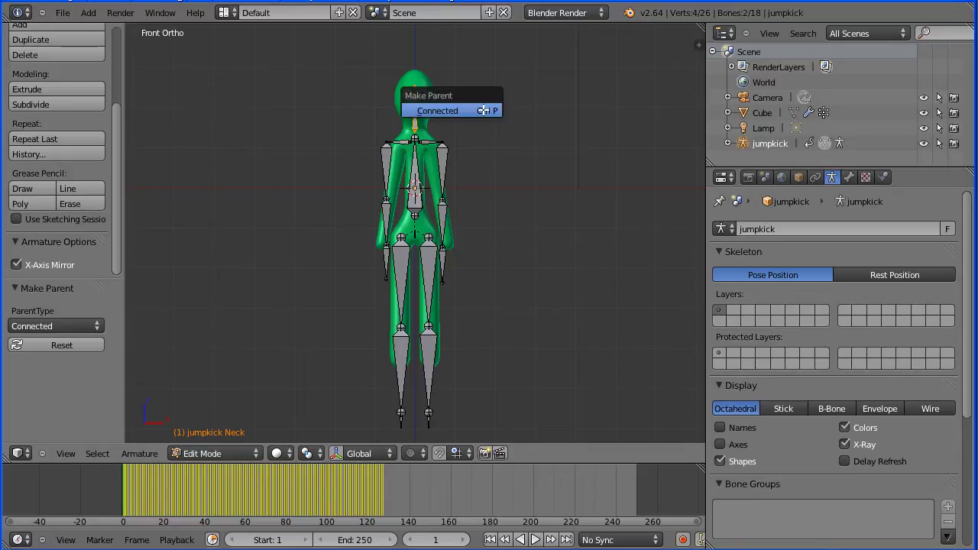
pyautogui.click(479, 109)
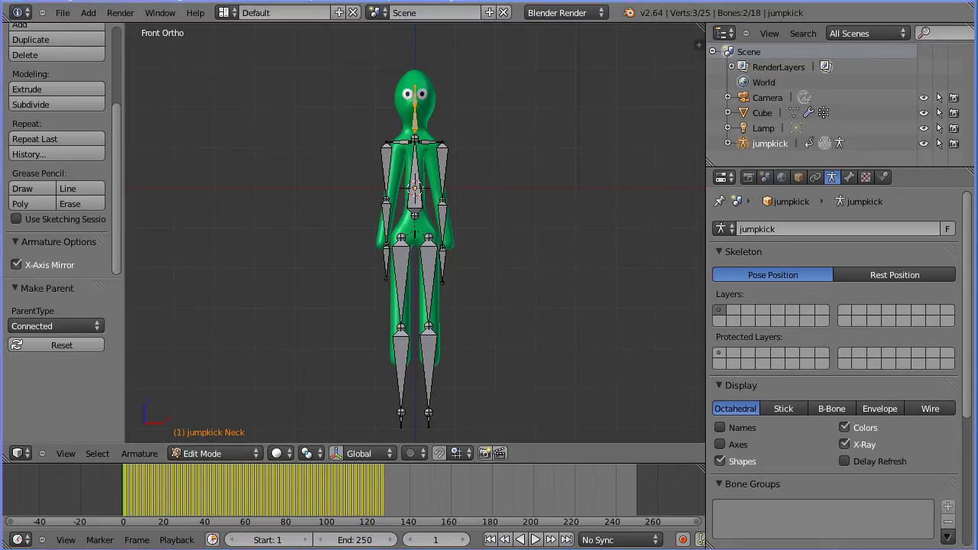
pyautogui.press('Tab')
pyautogui.press('Tab')
# Narrow the collar joint along X and raise the elbow joint into the mesh arm
pyautogui.scroll(4, 489, 275)
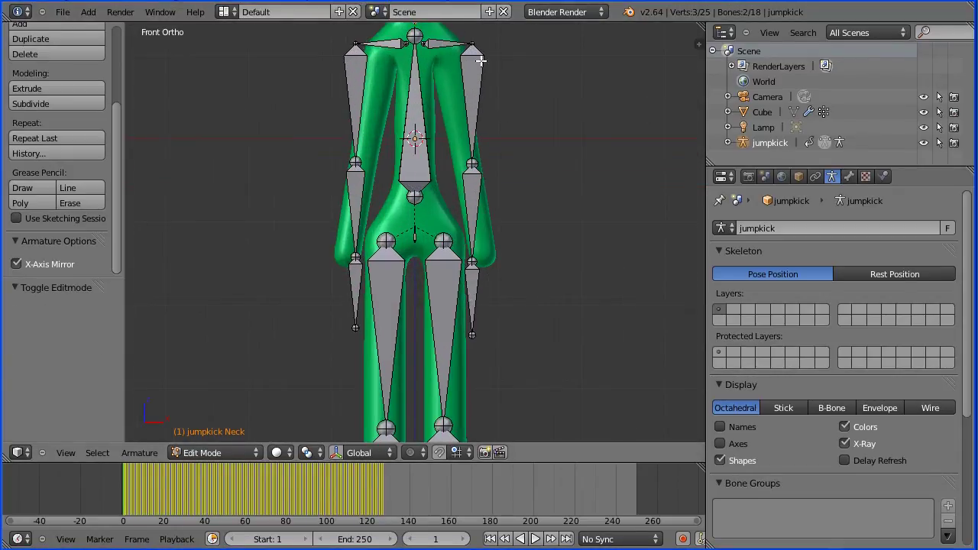
pyautogui.rightClick(470, 45)
pyautogui.press('g')
pyautogui.press('x')
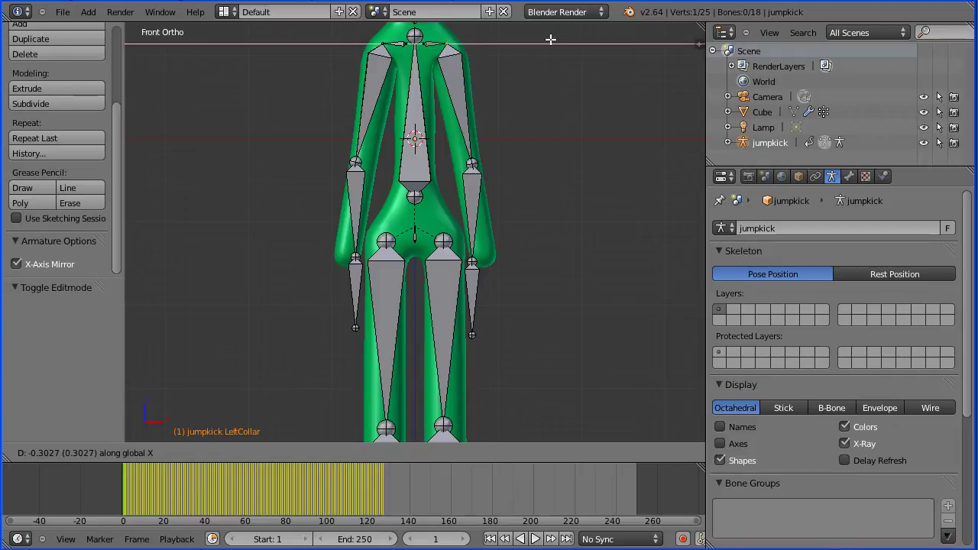
pyautogui.click(551, 38)
pyautogui.rightClick(473, 165)
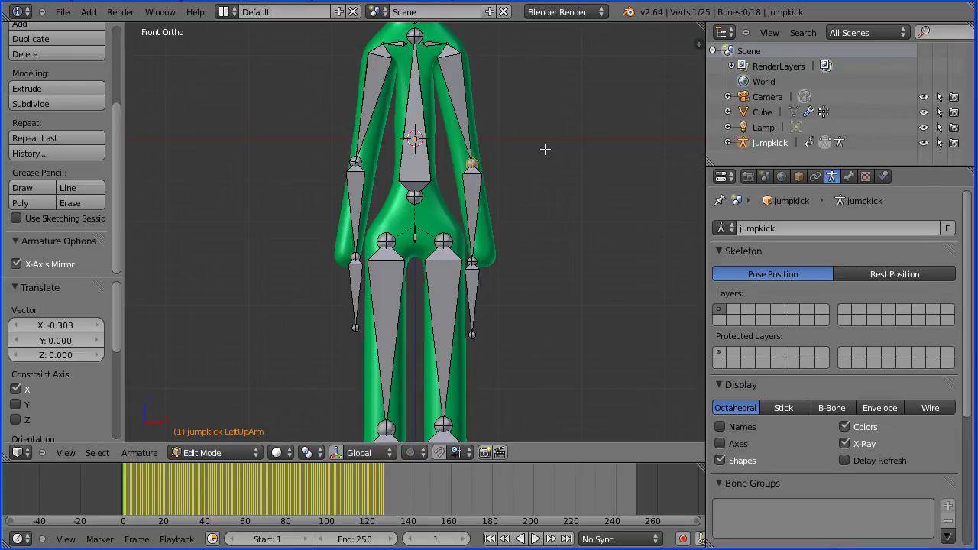
pyautogui.press('g')
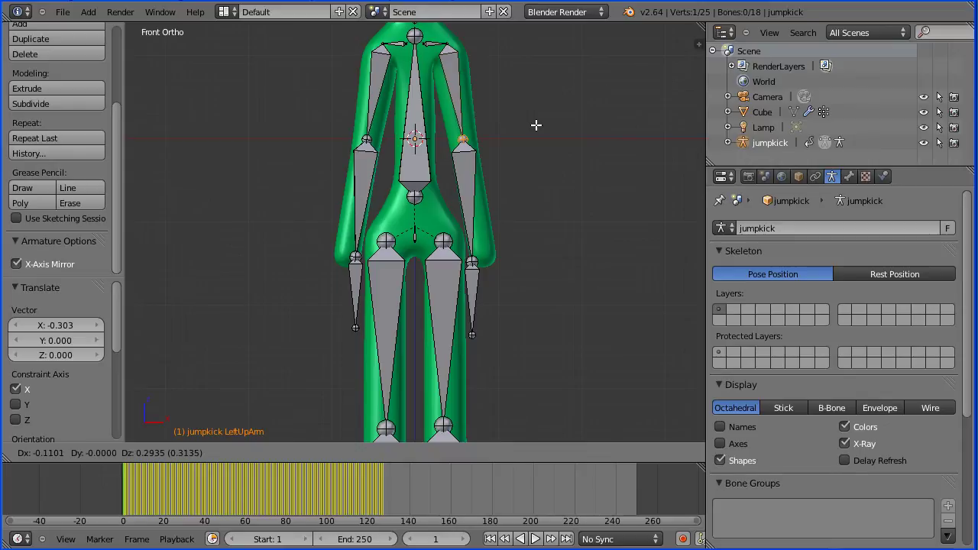
pyautogui.click(535, 126)
# Reposition the wrist joint and hand tip inside the green character's arm and hand
pyautogui.rightClick(472, 263)
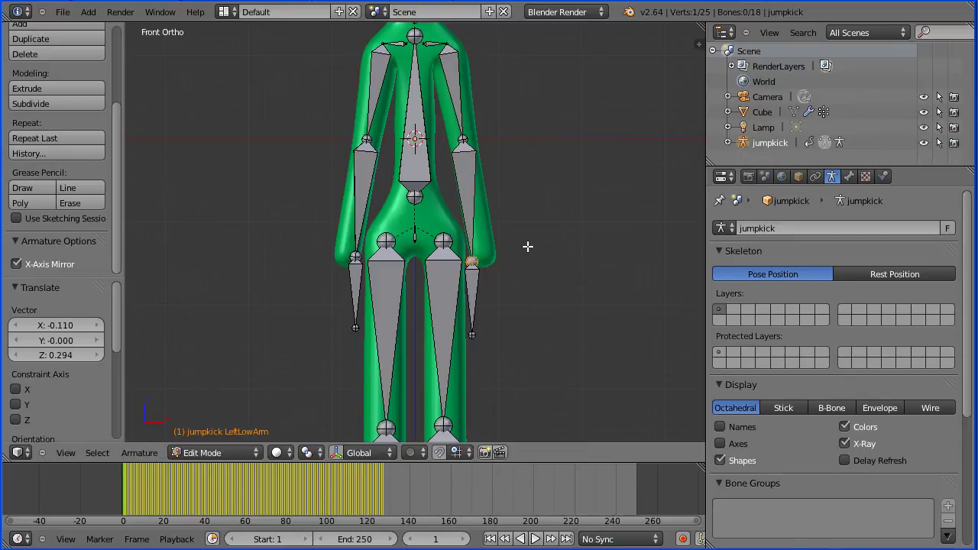
pyautogui.press('g')
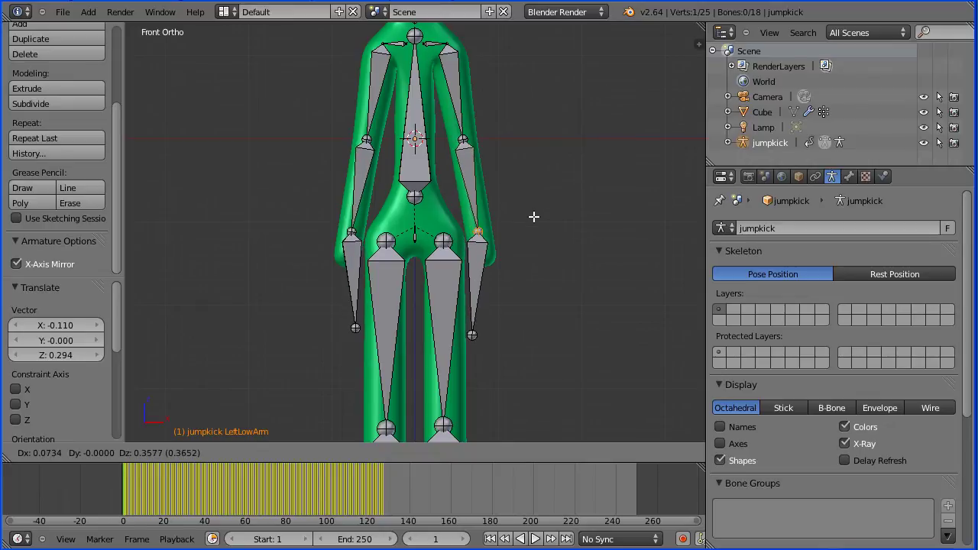
pyautogui.click(533, 217)
pyautogui.rightClick(474, 337)
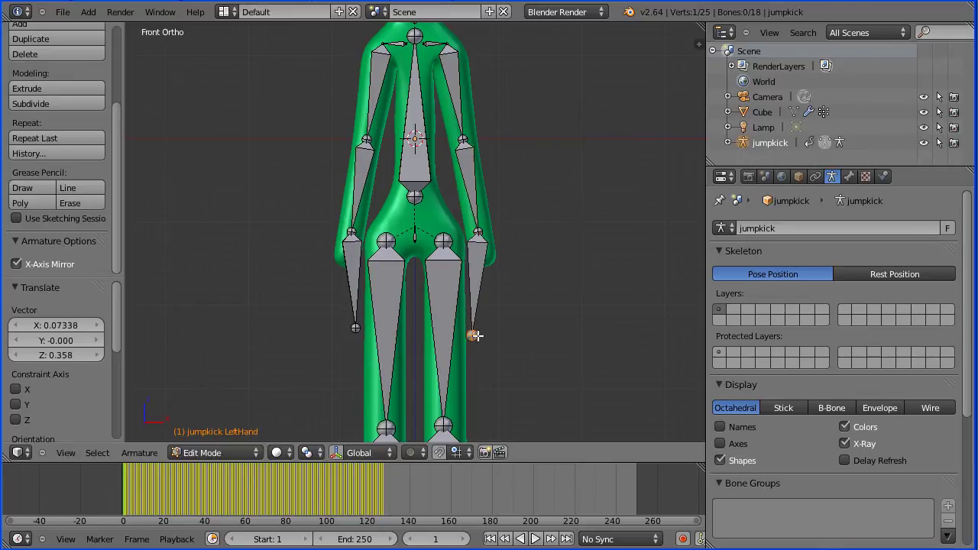
pyautogui.press('g')
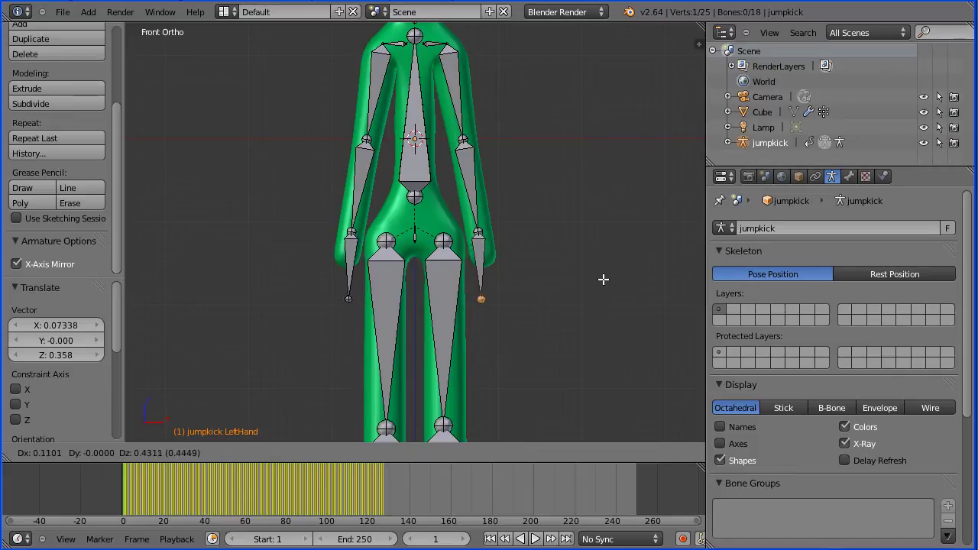
pyautogui.click(606, 256)
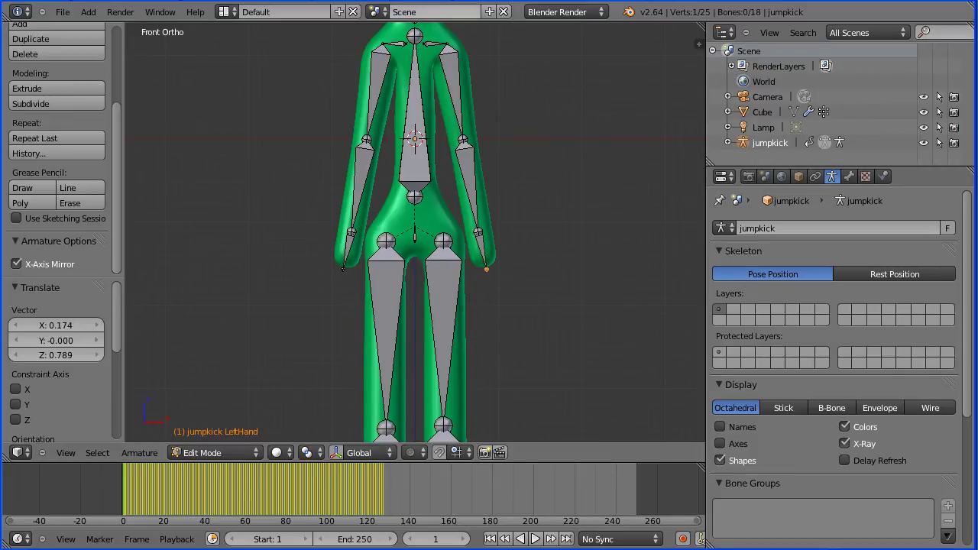
pyautogui.press('Tab')
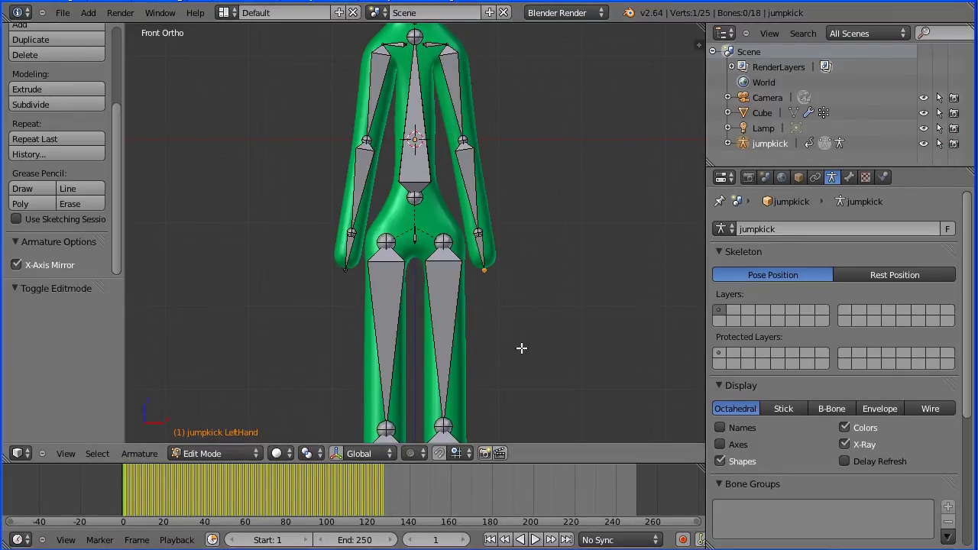
pyautogui.keyDown('ctrl'); pyautogui.scroll(-10, 522, 348); pyautogui.keyUp('ctrl')
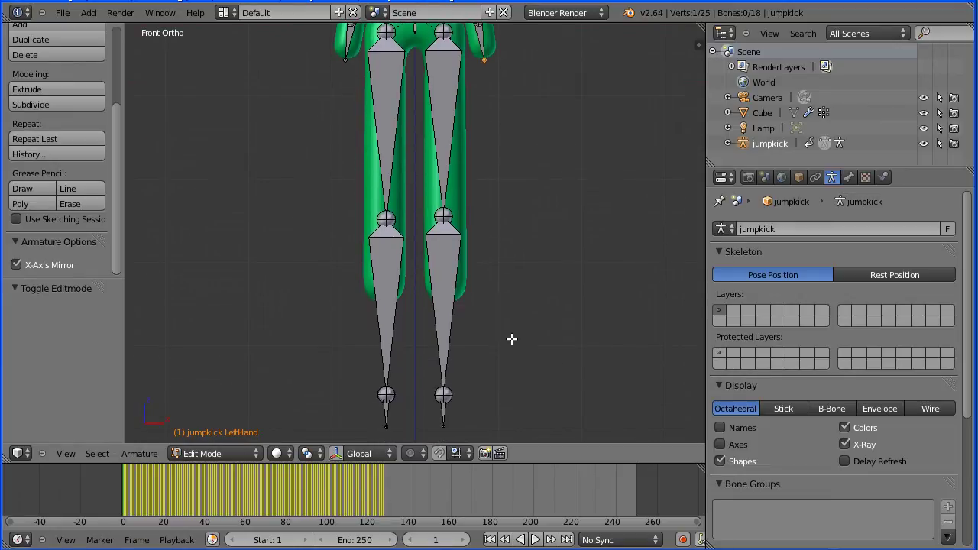
# Raise the knee, ankle and foot tip joints along Z into the green character's legs
pyautogui.rightClick(445, 217)
pyautogui.press('g')
pyautogui.press('z')
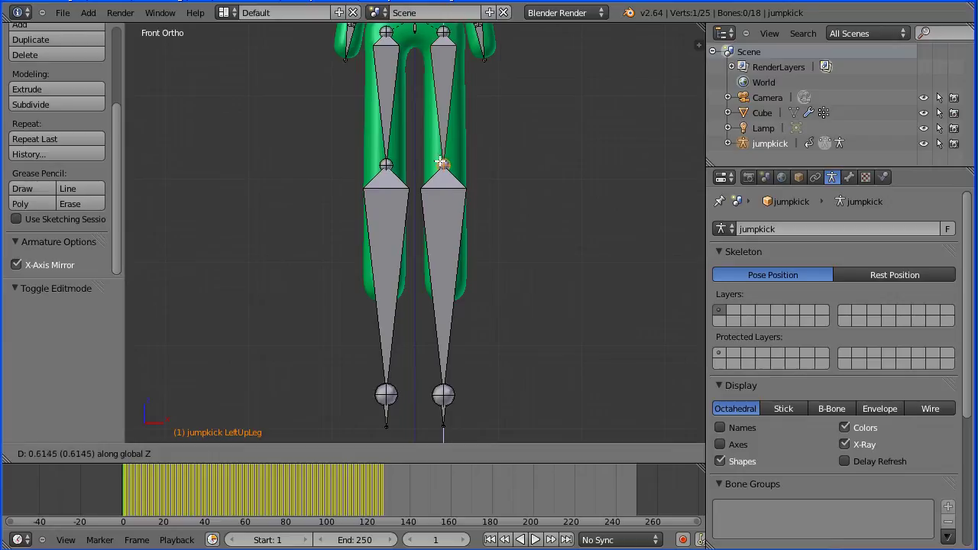
pyautogui.click(443, 153)
pyautogui.rightClick(448, 397)
pyautogui.press('g')
pyautogui.press('z')
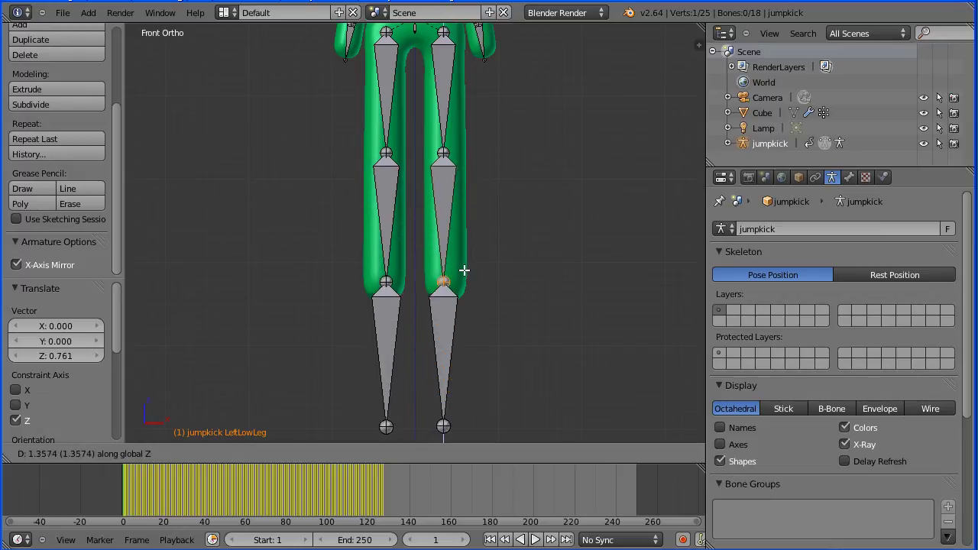
pyautogui.click(464, 253)
pyautogui.rightClick(445, 427)
pyautogui.press('g')
pyautogui.press('z')
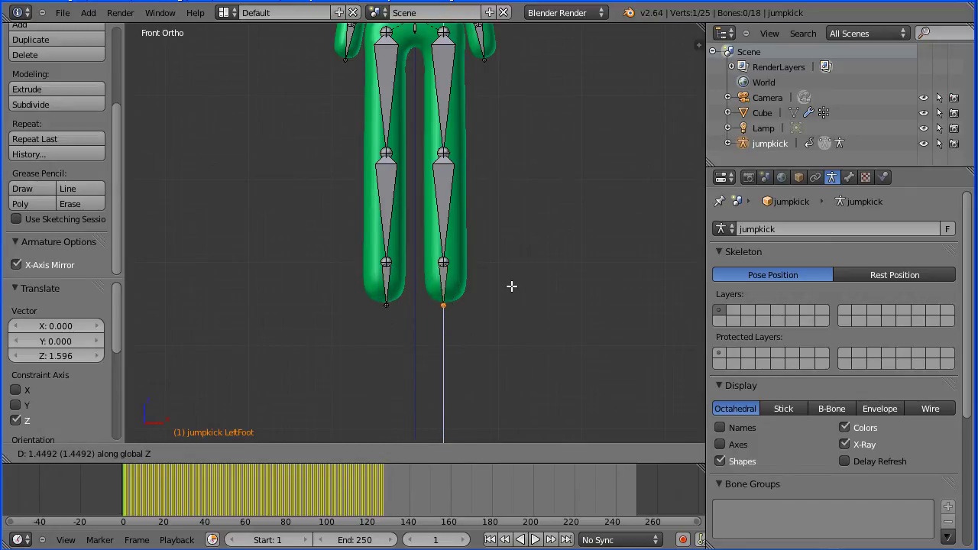
pyautogui.click(511, 287)
pyautogui.press('Tab')
pyautogui.press('Tab')
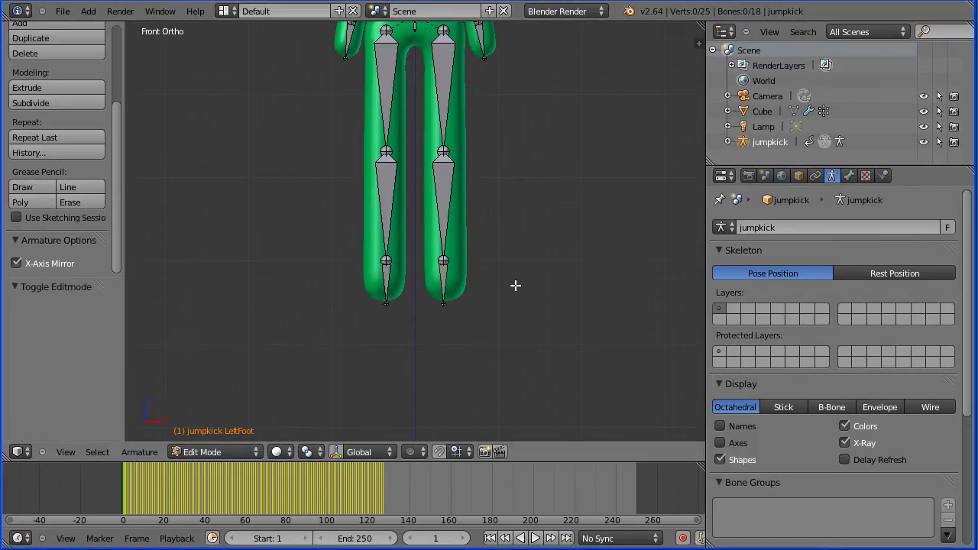
# Lower the neck joint 0.358 and raise the head tip 0.422 along Z to the crown
pyautogui.keyDown('shift'); pyautogui.scroll(8, 516, 285); pyautogui.keyUp('shift')
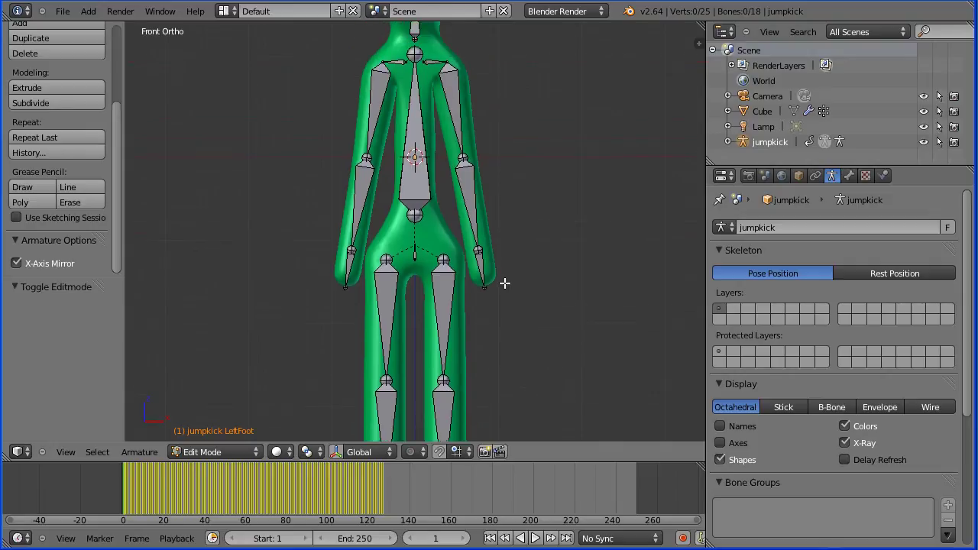
pyautogui.keyDown('shift'); pyautogui.scroll(1, 505, 284); pyautogui.keyUp('shift')
pyautogui.rightClick(413, 103)
pyautogui.press('g')
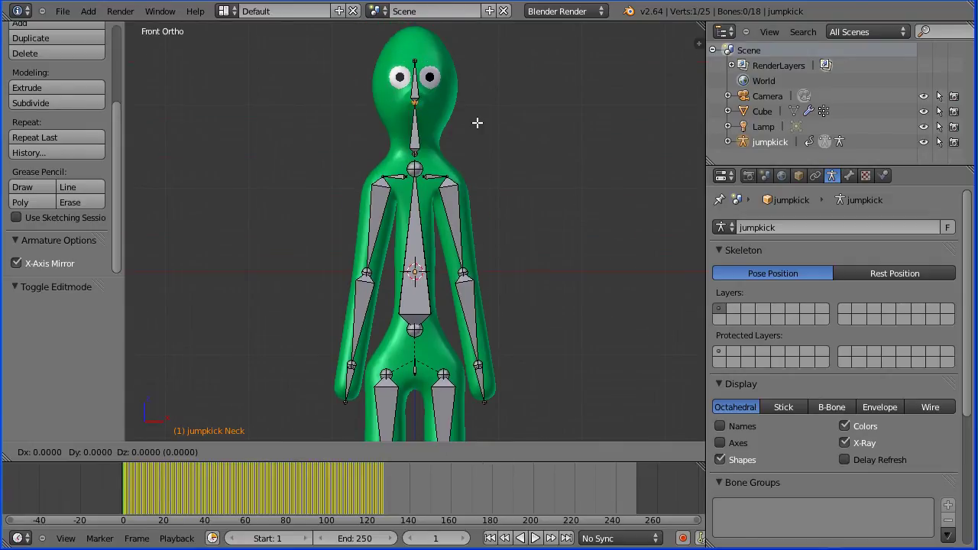
pyautogui.press('z')
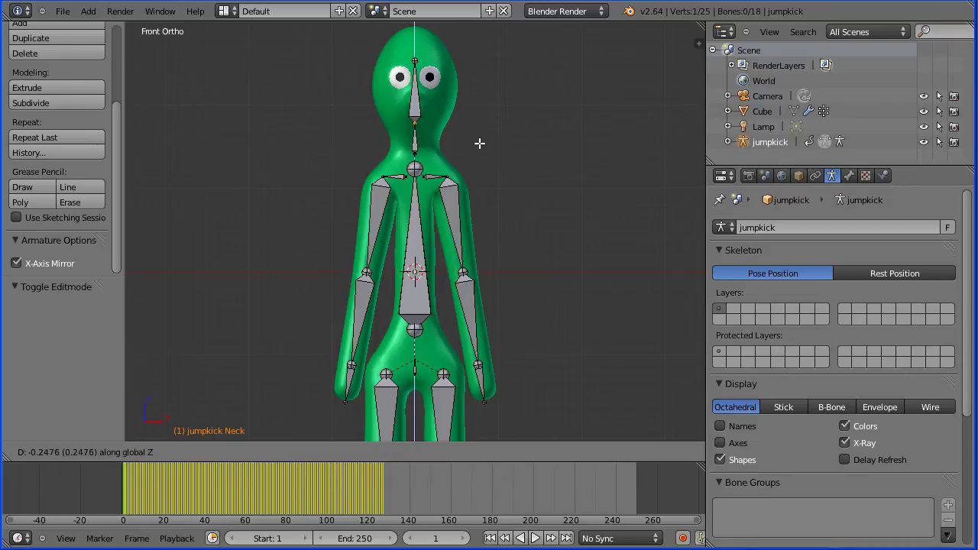
pyautogui.click(471, 120)
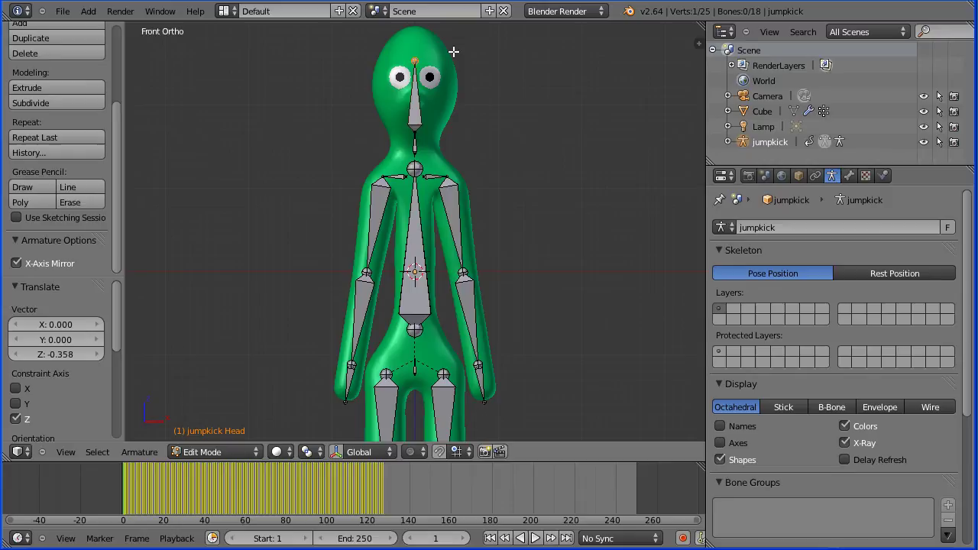
pyautogui.press('g')
pyautogui.press('z')
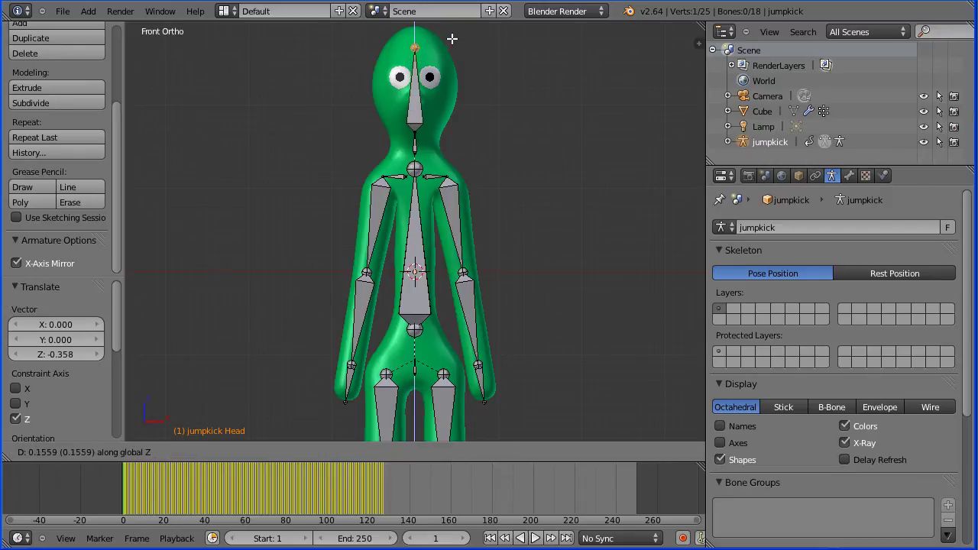
pyautogui.click(451, 19)
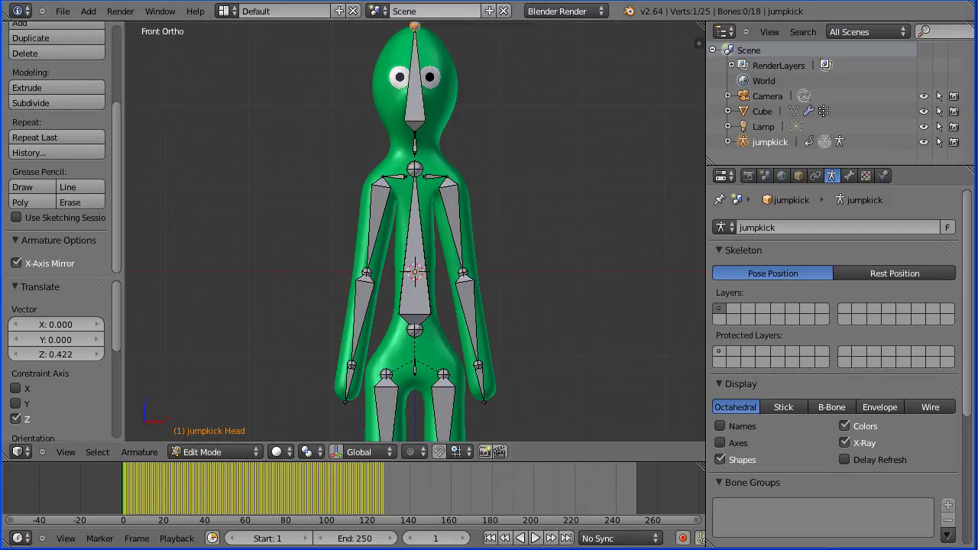
pyautogui.press('Tab')
pyautogui.press('Tab')
# Split the 3D view in two and show the character from the right side in the new view
pyautogui.moveTo(699, 44); pyautogui.dragTo(410, 107)
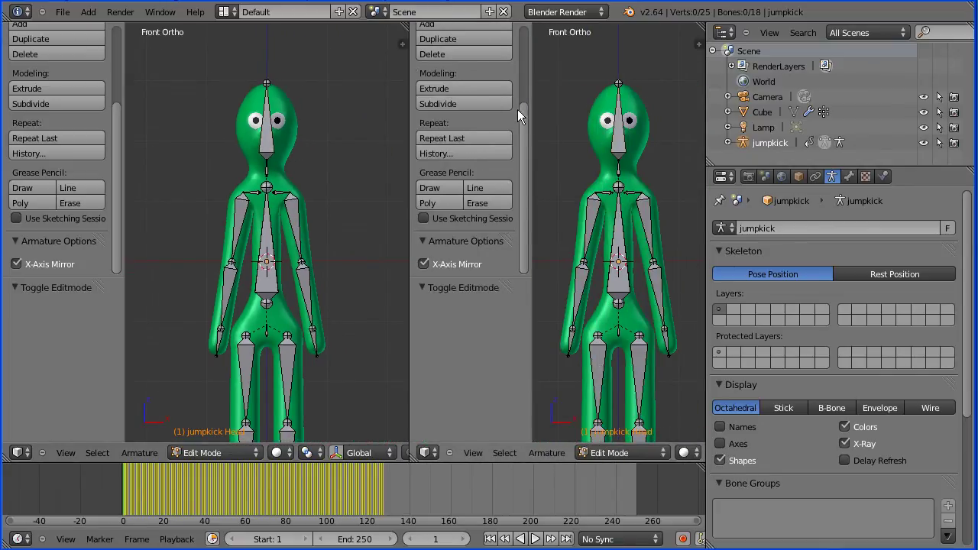
pyautogui.moveTo(529, 111); pyautogui.dragTo(393, 125)
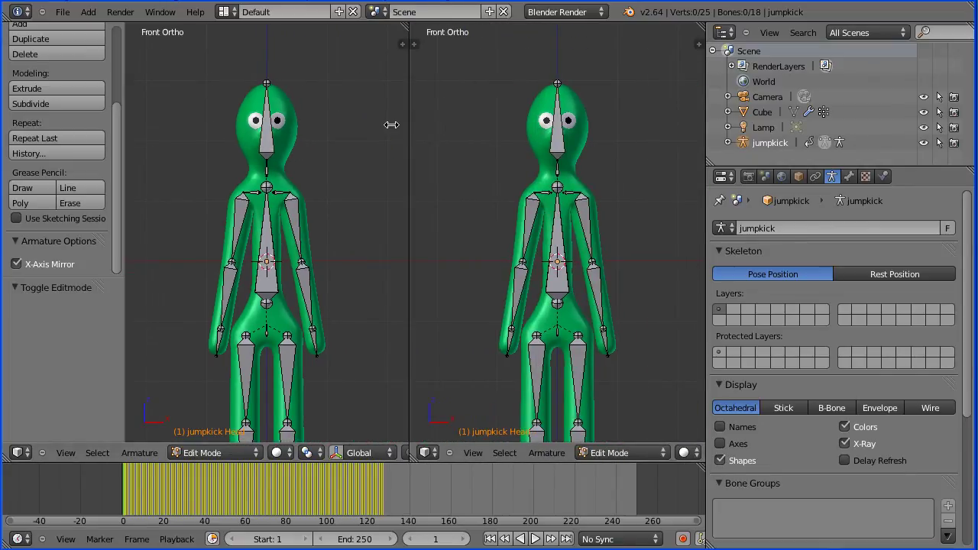
pyautogui.click(473, 454)
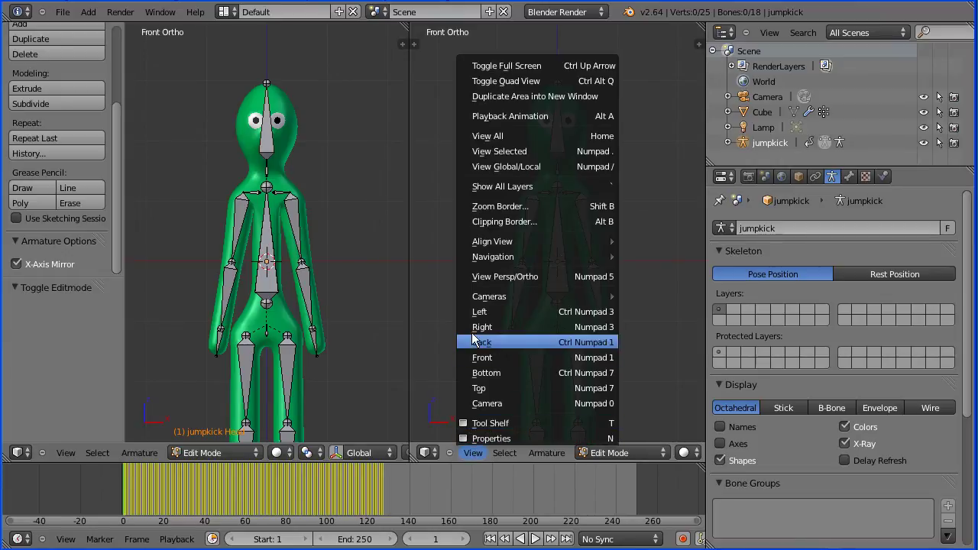
pyautogui.click(575, 327)
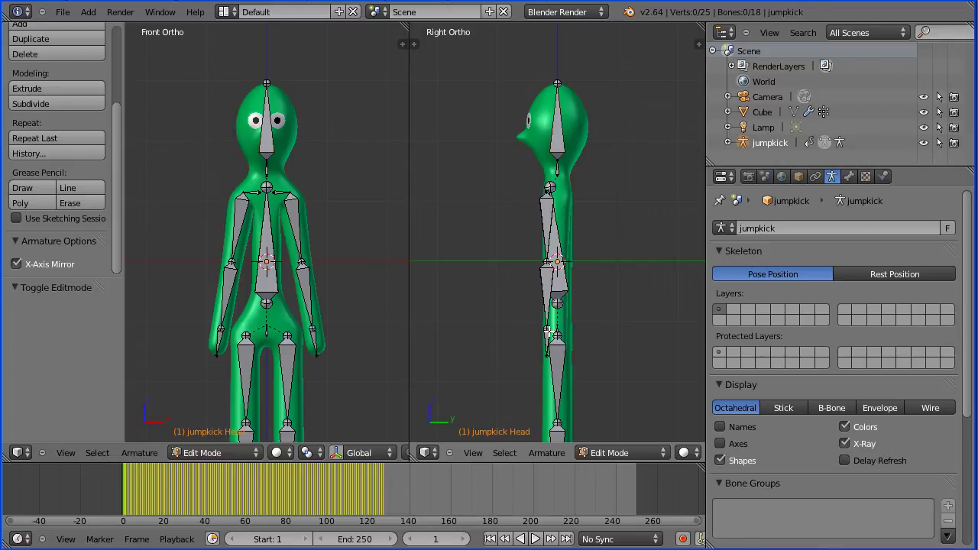
# Select the left hand, forearm, upper-arm and collar bones together
pyautogui.rightClick(314, 339)
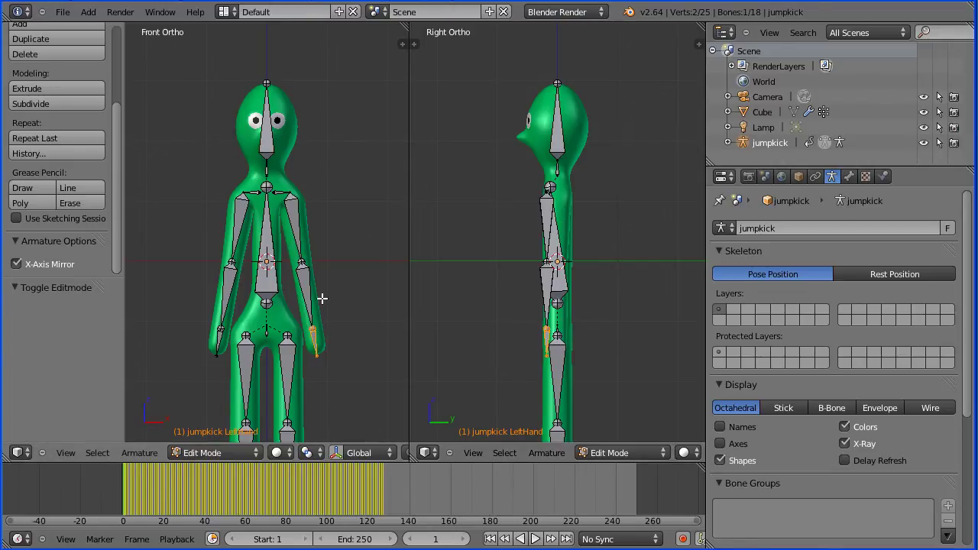
pyautogui.keyDown('shift'); pyautogui.rightClick(306, 274); pyautogui.keyUp('shift')
pyautogui.keyDown('shift'); pyautogui.rightClick(295, 220); pyautogui.keyUp('shift')
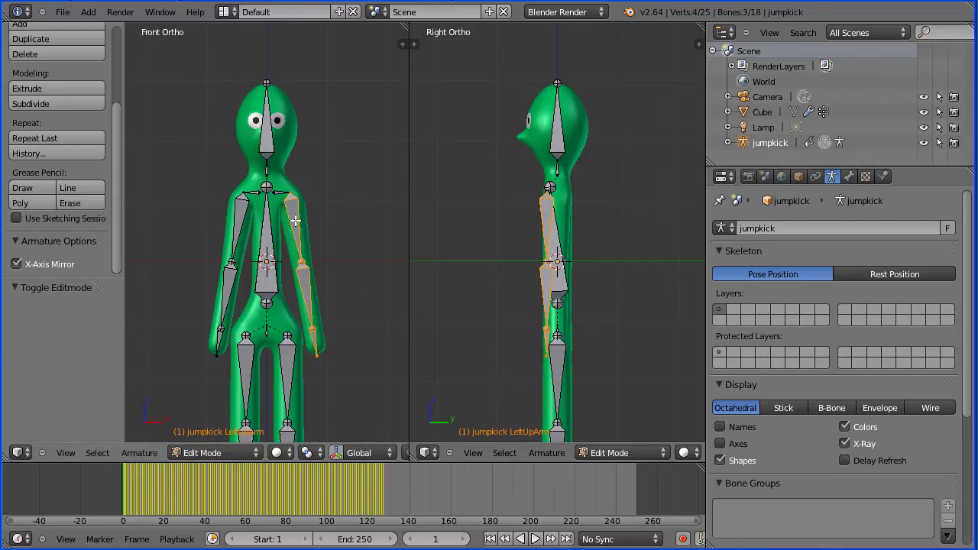
pyautogui.keyDown('shift'); pyautogui.rightClick(280, 193); pyautogui.keyUp('shift')
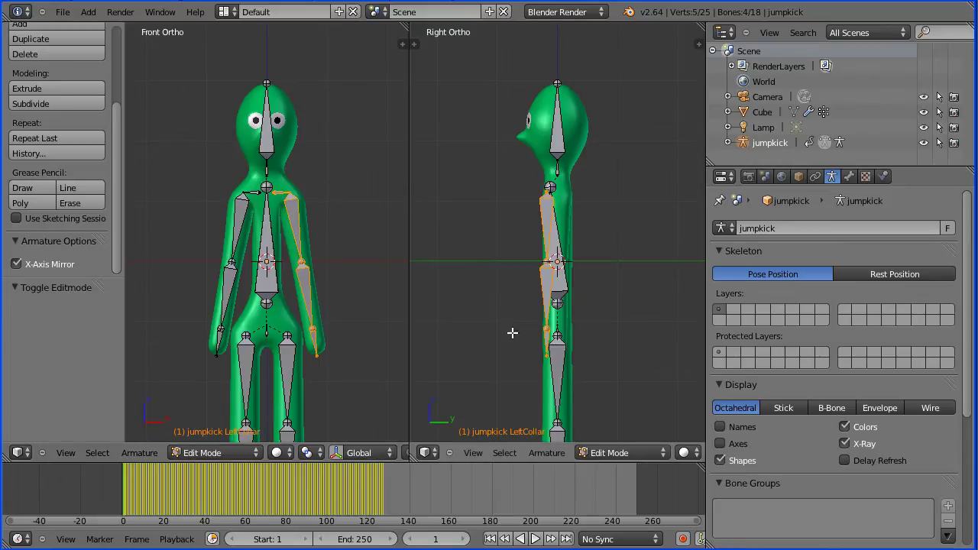
pyautogui.moveTo(607, 457); pyautogui.dragTo(437, 454, button='middle')
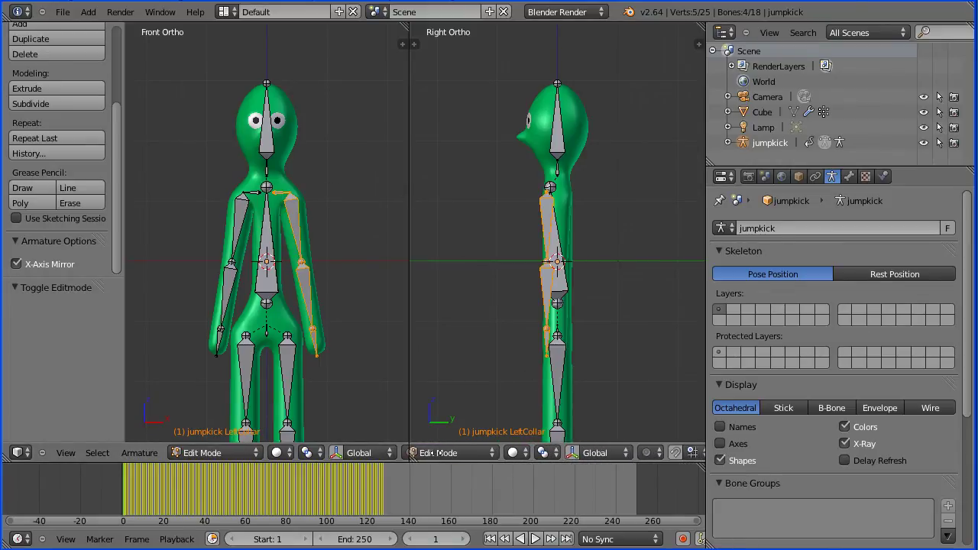
# Move the left arm bones 0.177 and the chest joint 0.101 along Y with the transform widget
pyautogui.click(572, 453)
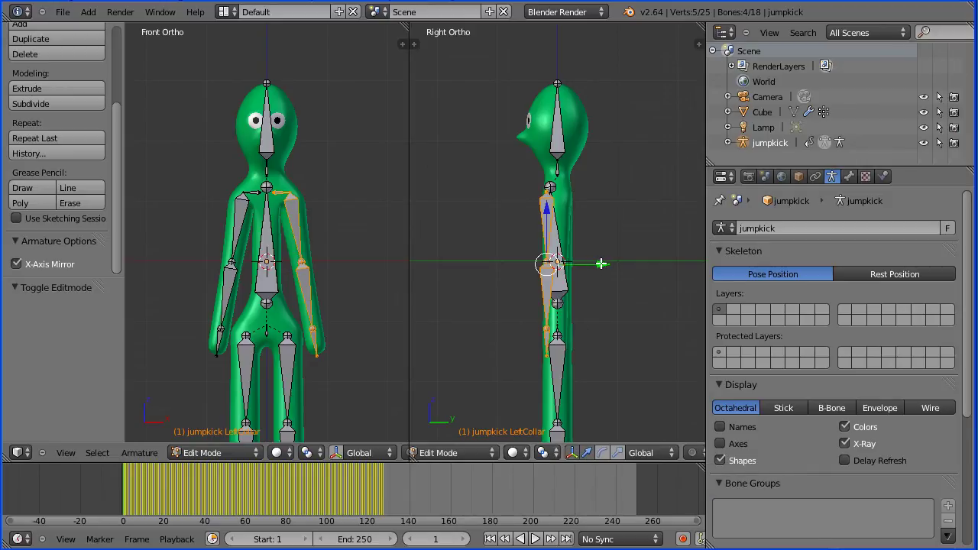
pyautogui.moveTo(602, 264); pyautogui.dragTo(612, 259)
pyautogui.rightClick(550, 186)
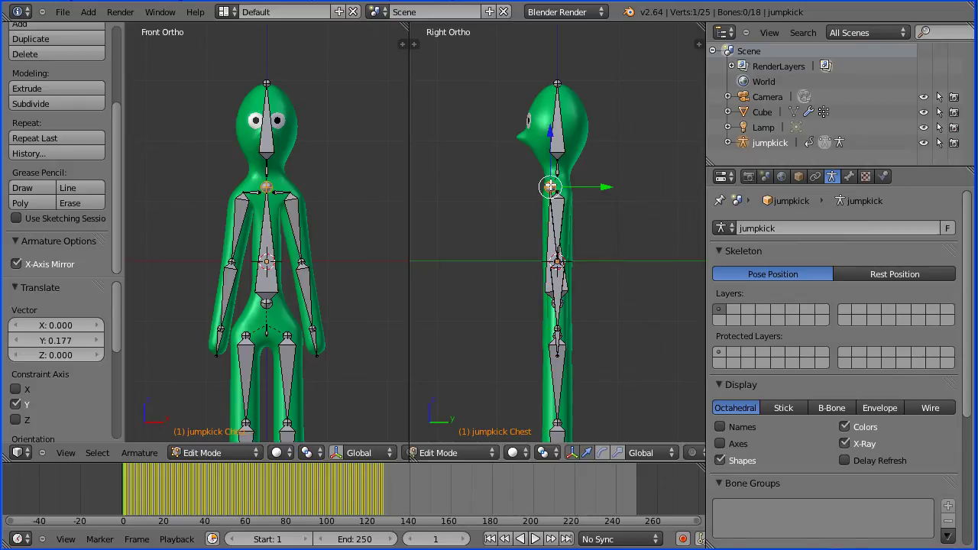
pyautogui.moveTo(603, 188); pyautogui.dragTo(610, 188)
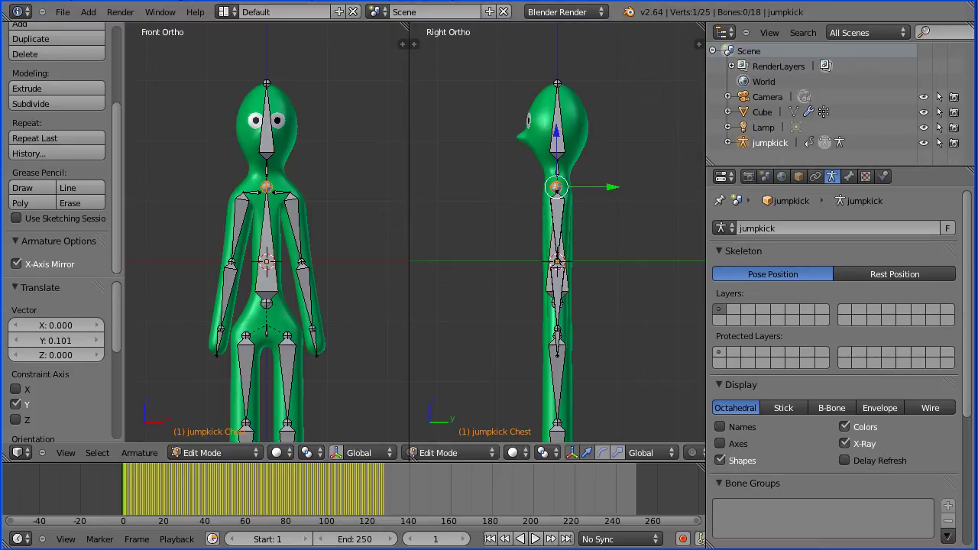
# Toggle bone editing and merge the side view back into a single front view
pyautogui.press('Tab')
pyautogui.press('Tab')
pyautogui.moveTo(403, 26); pyautogui.dragTo(429, 28)
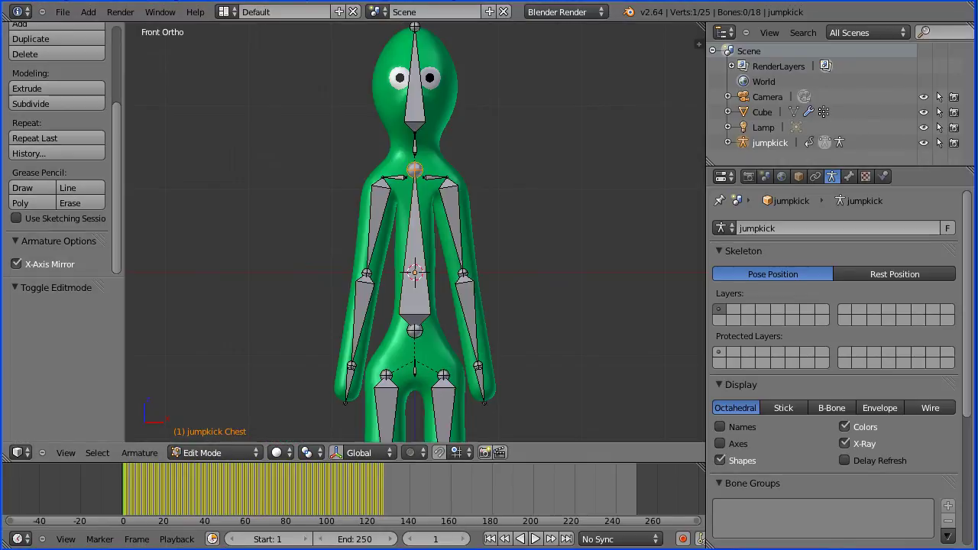
pyautogui.click(223, 454)
# In Pose Mode, select all bones and clear all their transforms back to the rest pose
pyautogui.click(244, 403)
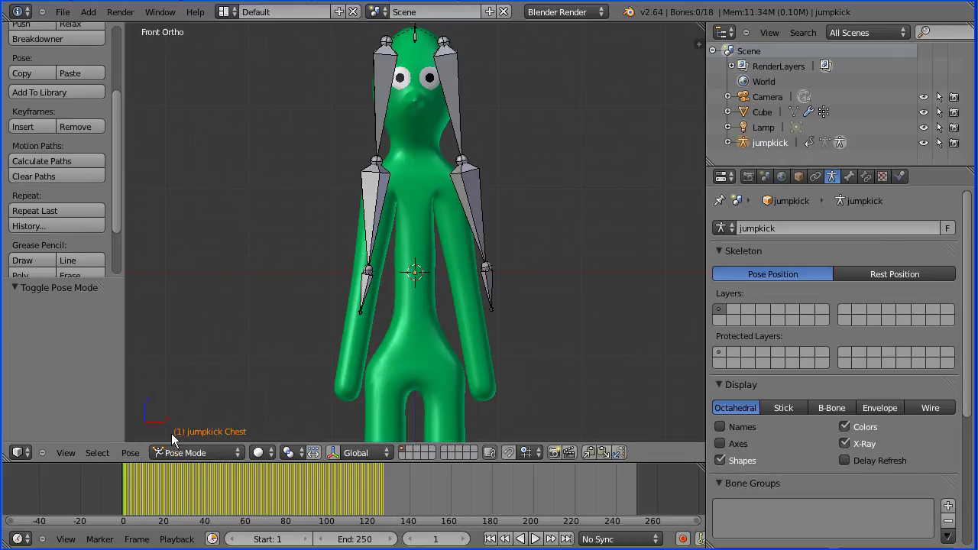
pyautogui.press('a')
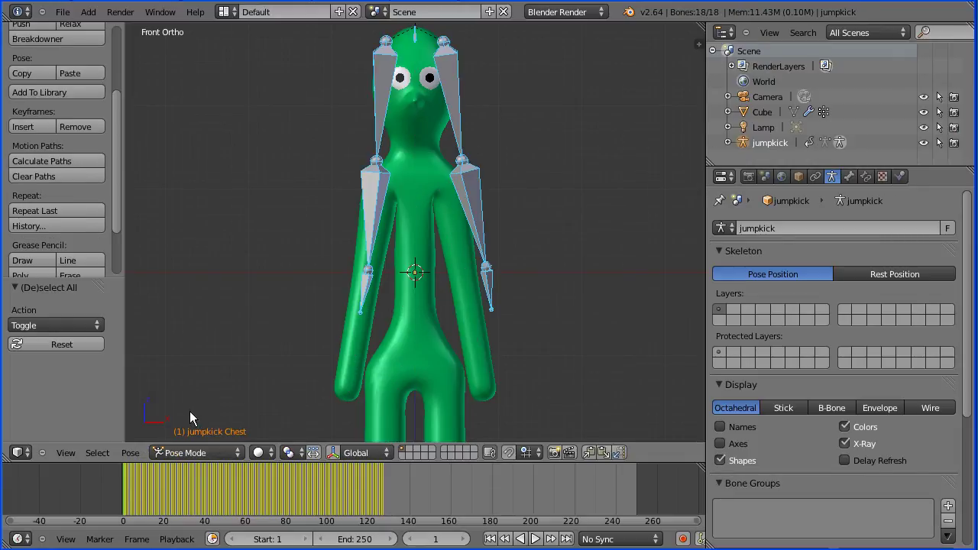
pyautogui.click(138, 454)
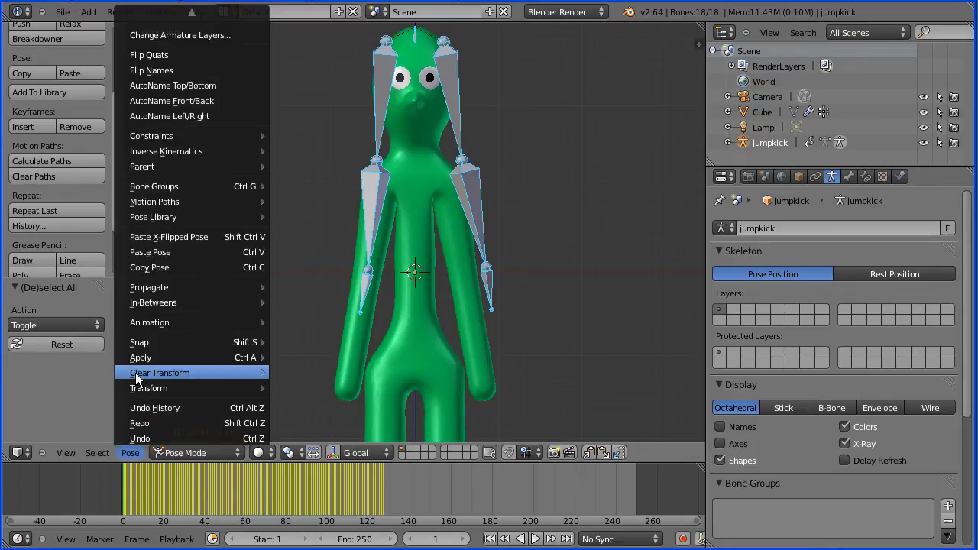
pyautogui.moveTo(228, 373)
pyautogui.click(342, 373)
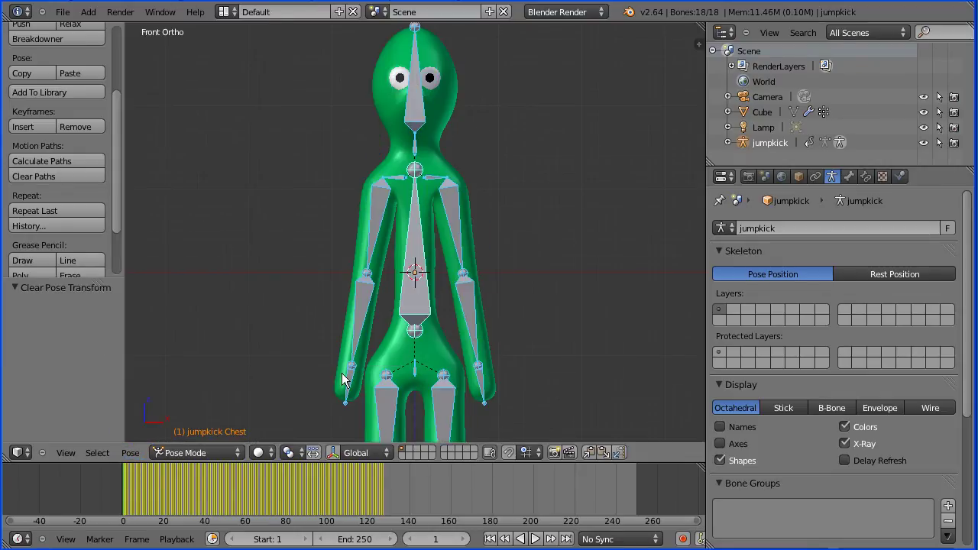
pyautogui.rightClick(455, 85)
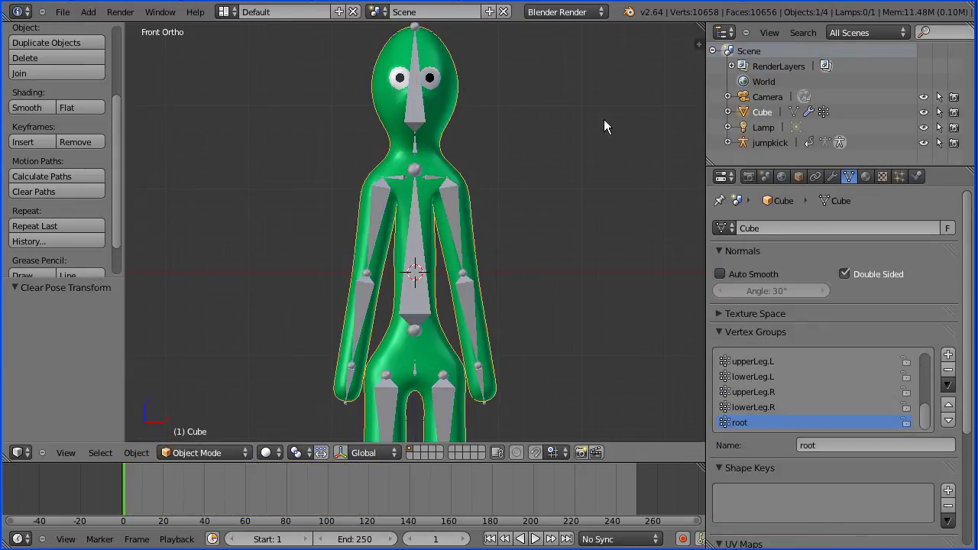
# Delete the Cube's Subsurf modifier and parent it to the jumpkick armature with automatic weights
pyautogui.click(832, 177)
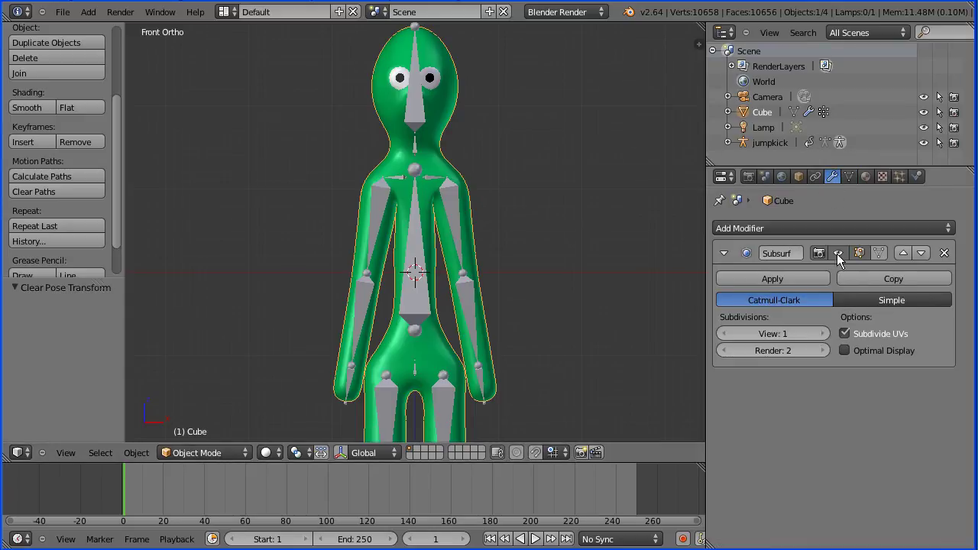
pyautogui.click(945, 253)
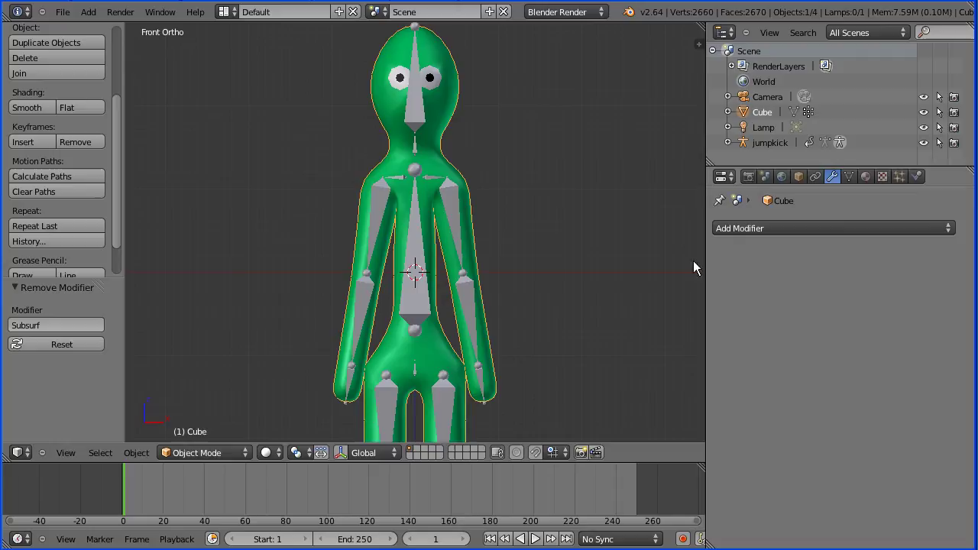
pyautogui.rightClick(412, 305)
pyautogui.hotkey('ctrl', 'Tab')
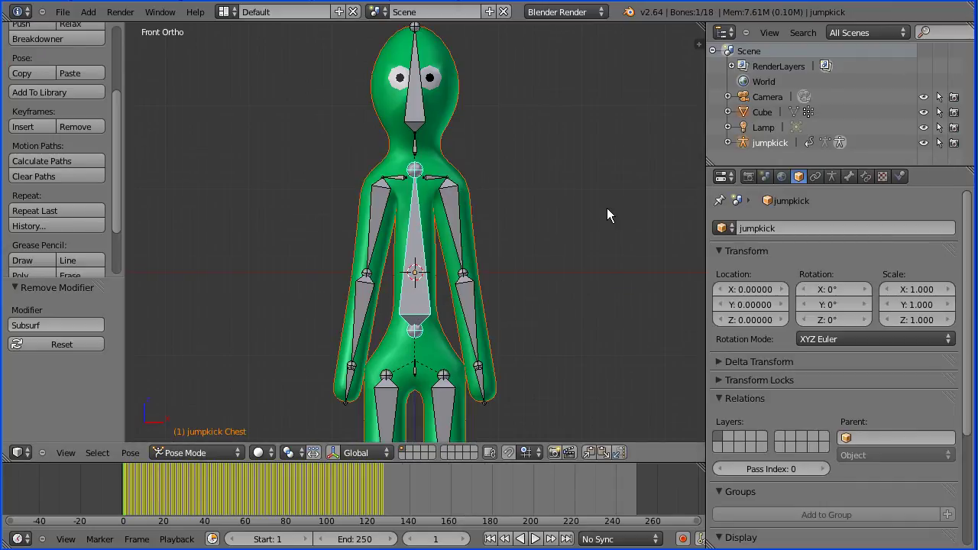
pyautogui.hotkey('ctrl', 'p')
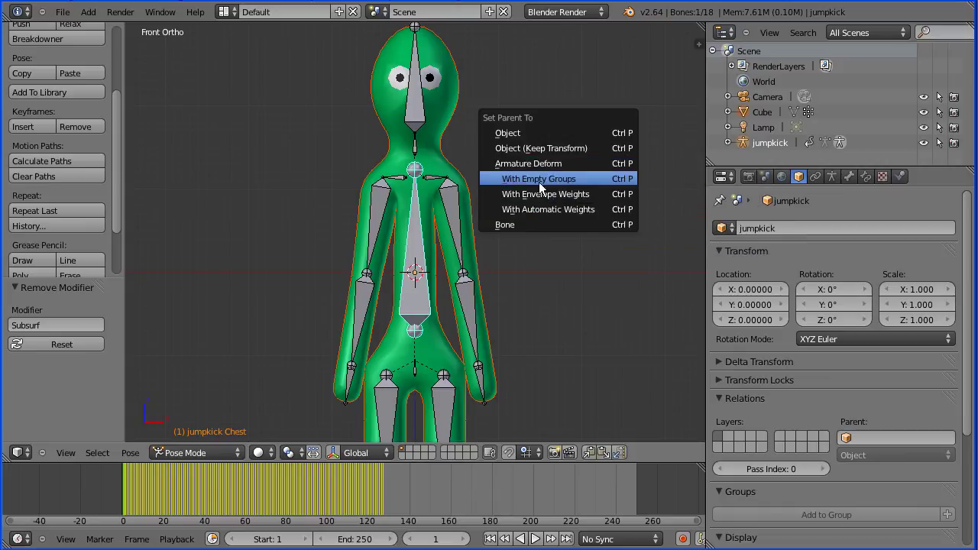
pyautogui.click(595, 208)
pyautogui.hotkey('alt', 'r')
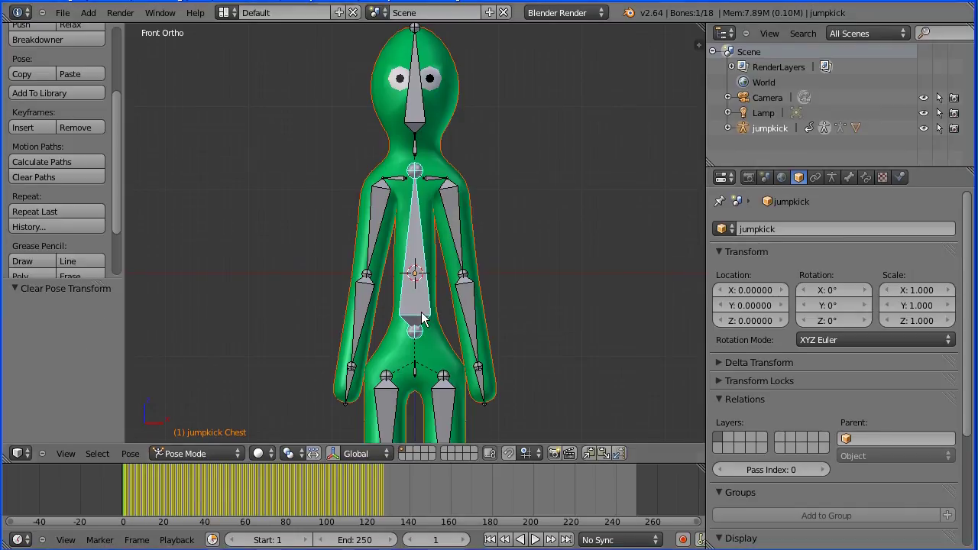
pyautogui.scroll(-2, 549, 280)
pyautogui.scroll(-4, 549, 279)
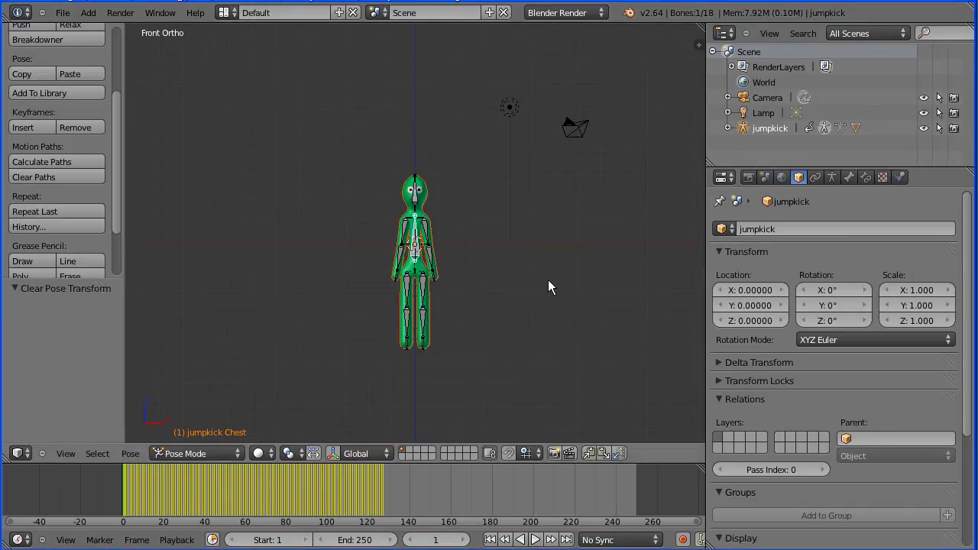
# Set the scene end frame to 127 and play back the jump-kick animation
pyautogui.click(536, 540)
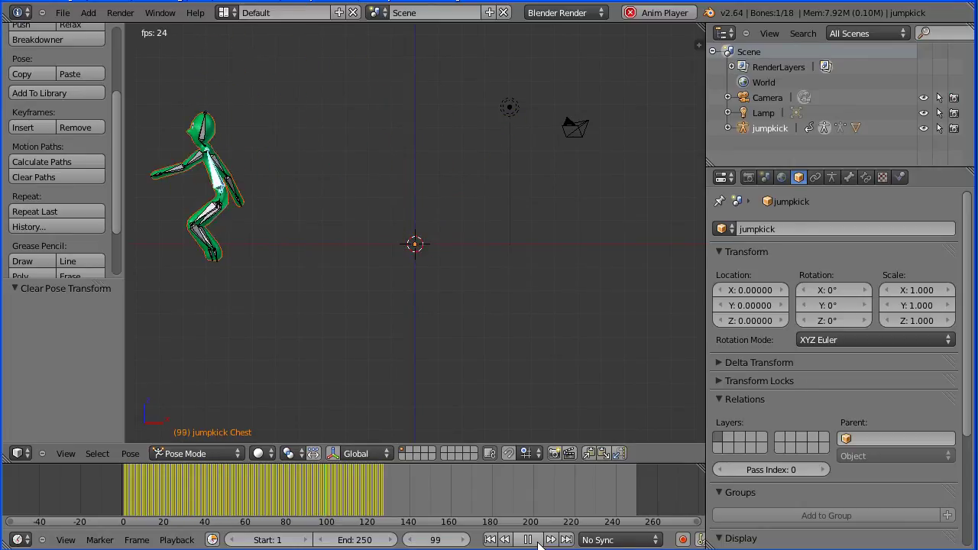
pyautogui.click(531, 540)
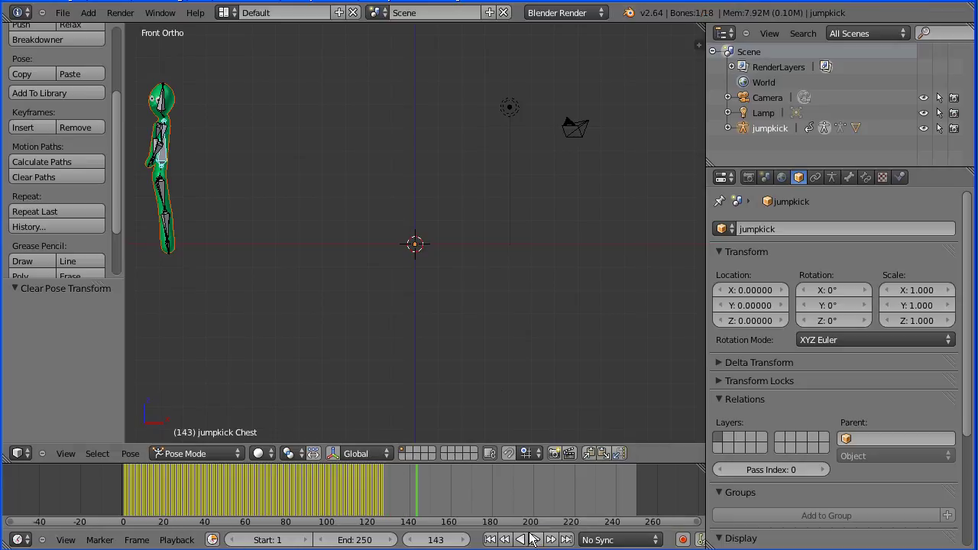
pyautogui.click(365, 540)
pyautogui.write('127')
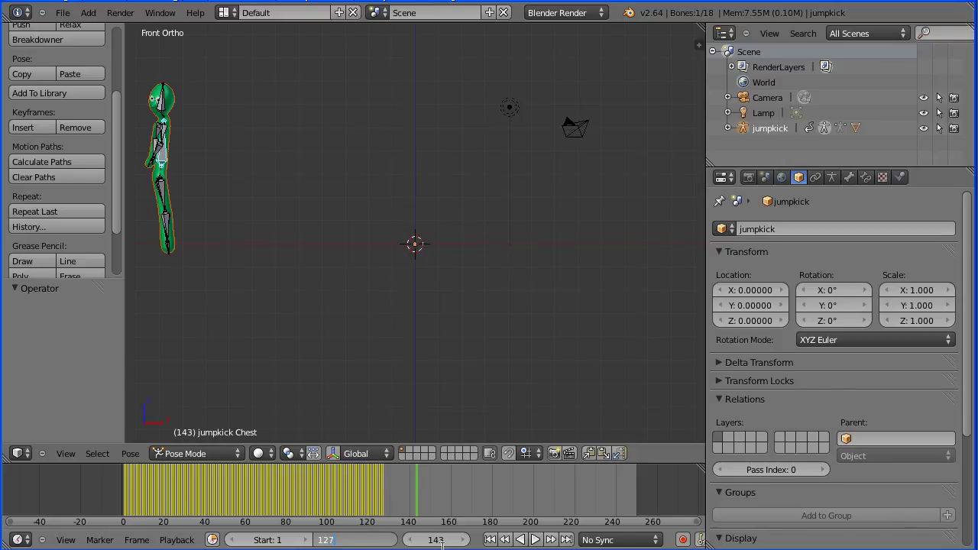
pyautogui.press('Return')
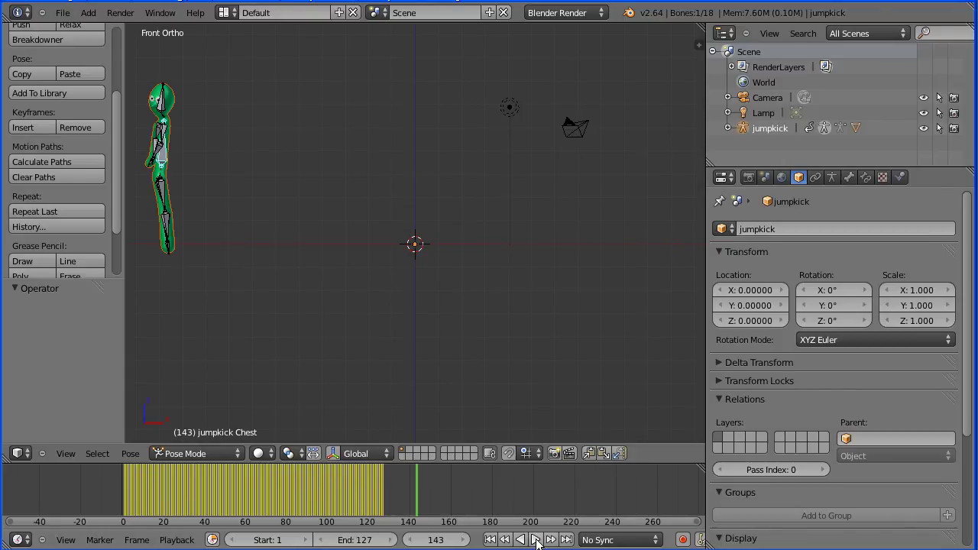
pyautogui.click(536, 540)
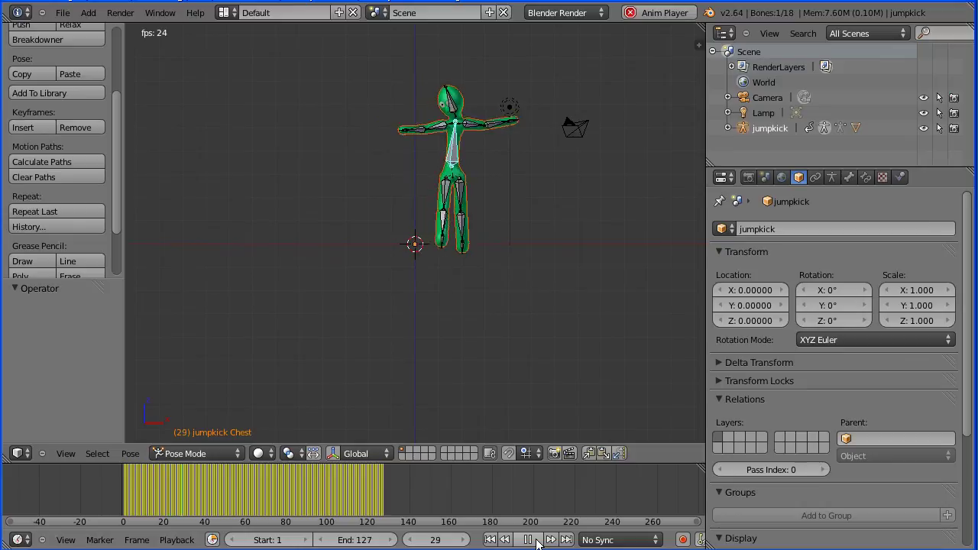